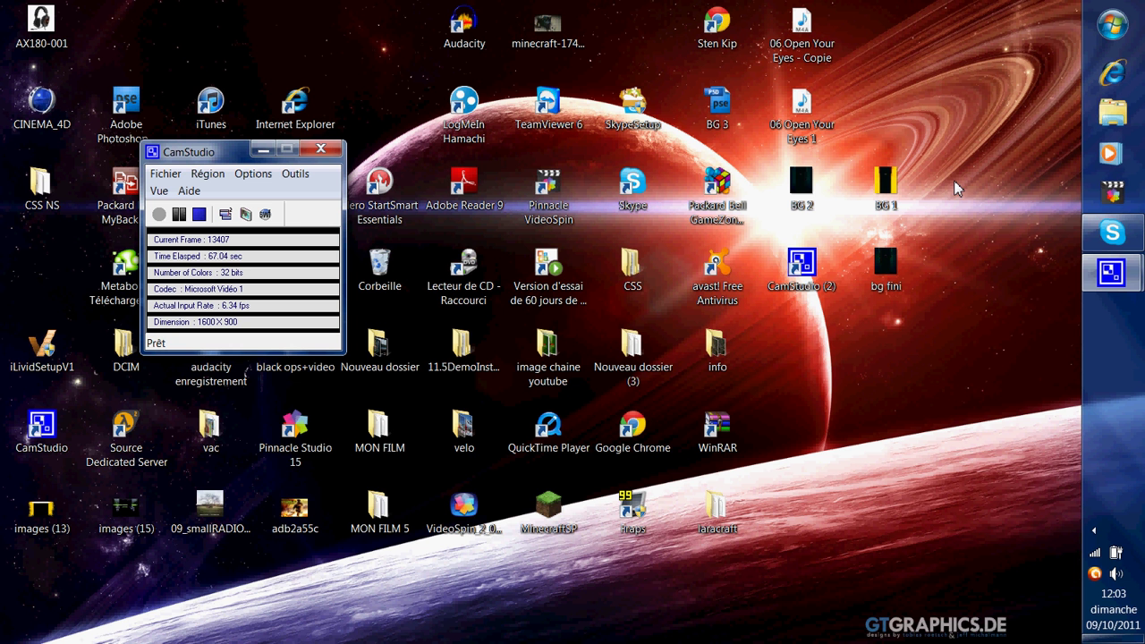
Step: View the BG 2 background image from the desktop at full size, closing the viewer when done
double_click(811, 204)
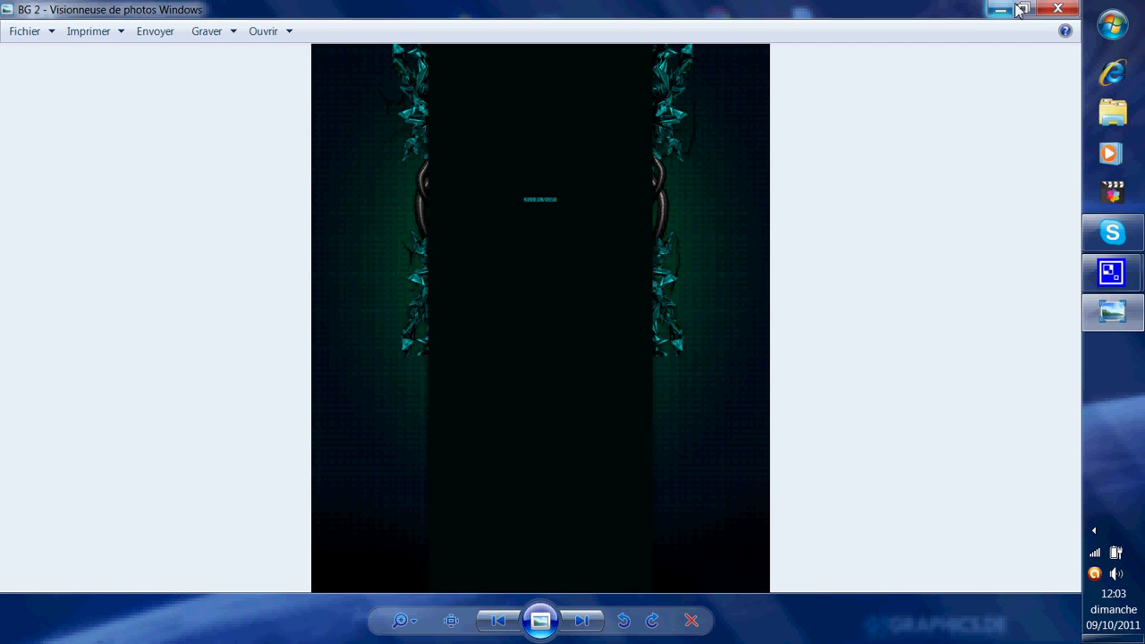
left_click(1070, 13)
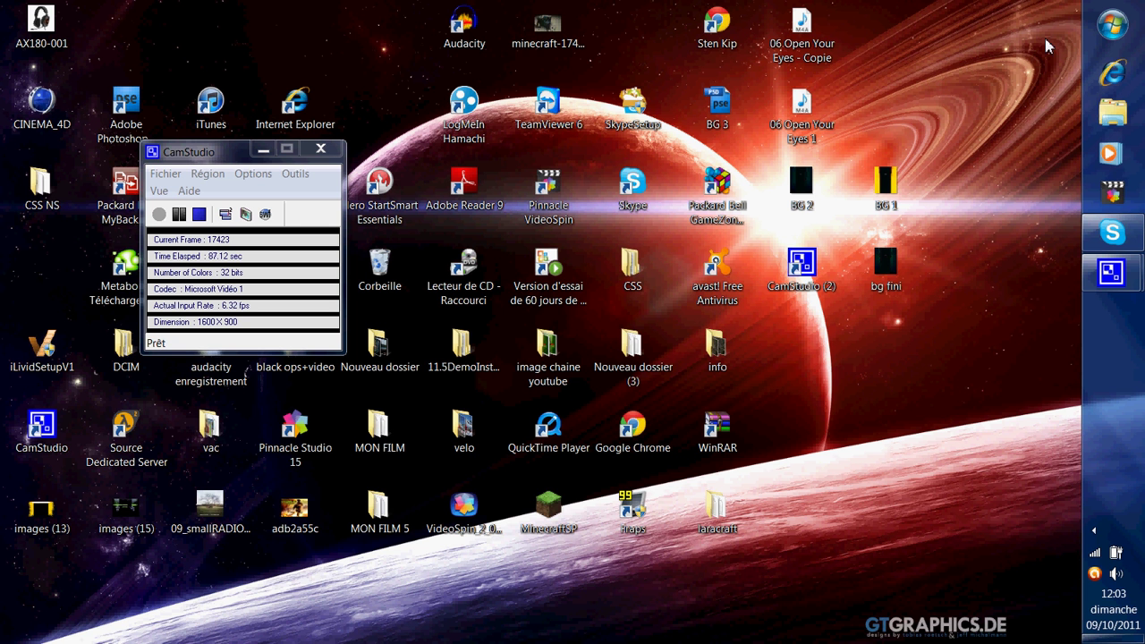
left_click_drag(1044, 45, 934, 496)
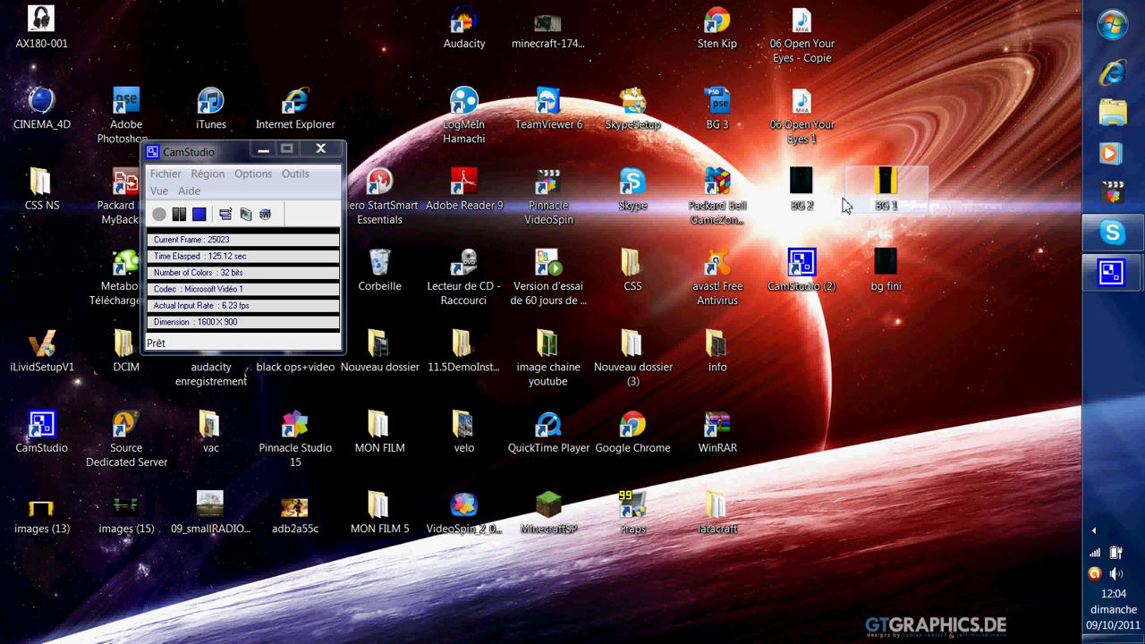
Step: Launch Google Chrome and open the YouTube home page from the most visited sites
left_click(629, 434)
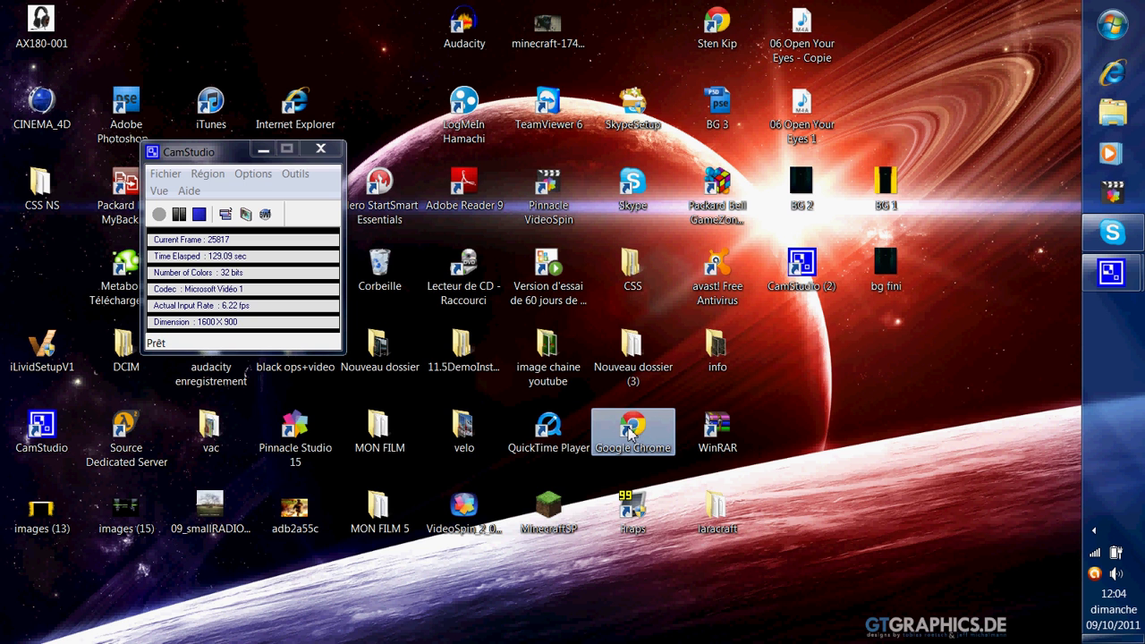
double_click(628, 434)
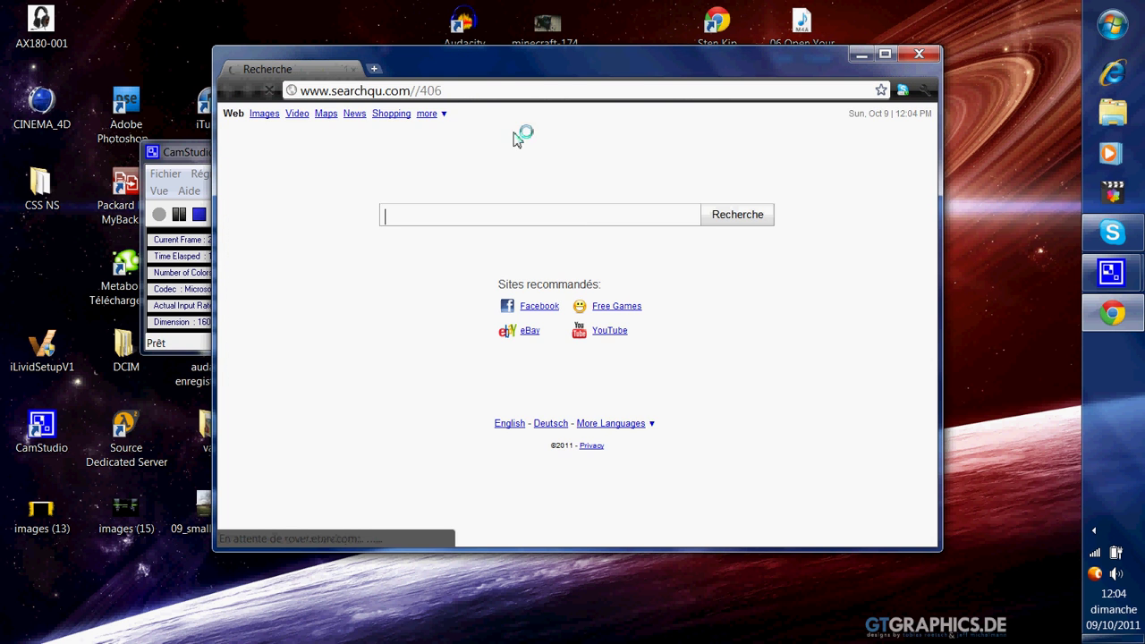
left_click(374, 69)
left_click(353, 69)
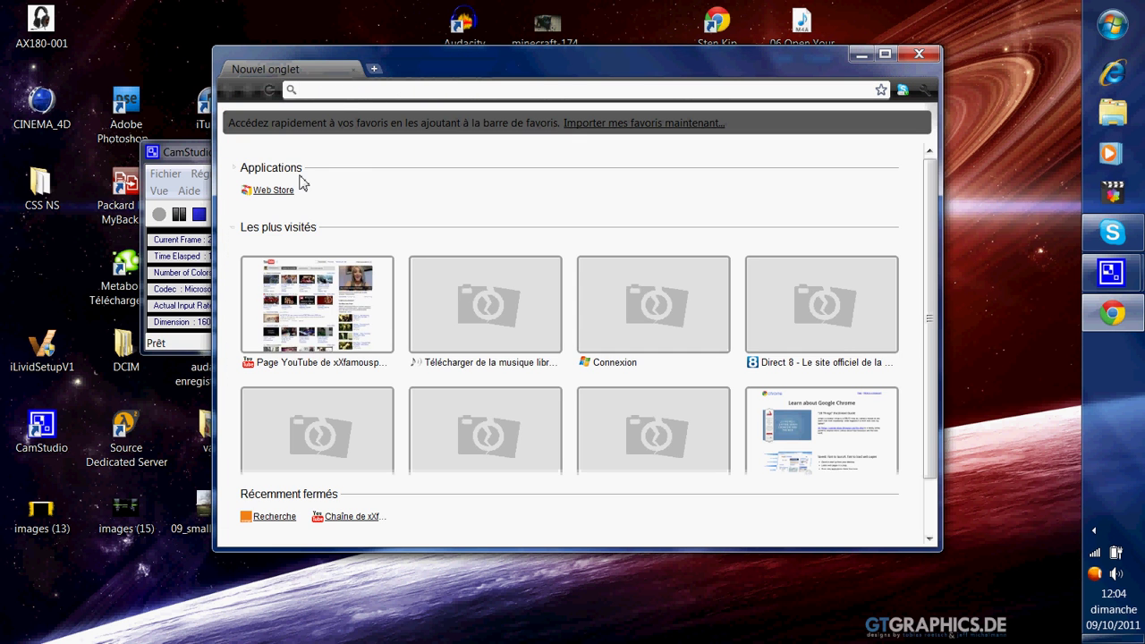
left_click(317, 304)
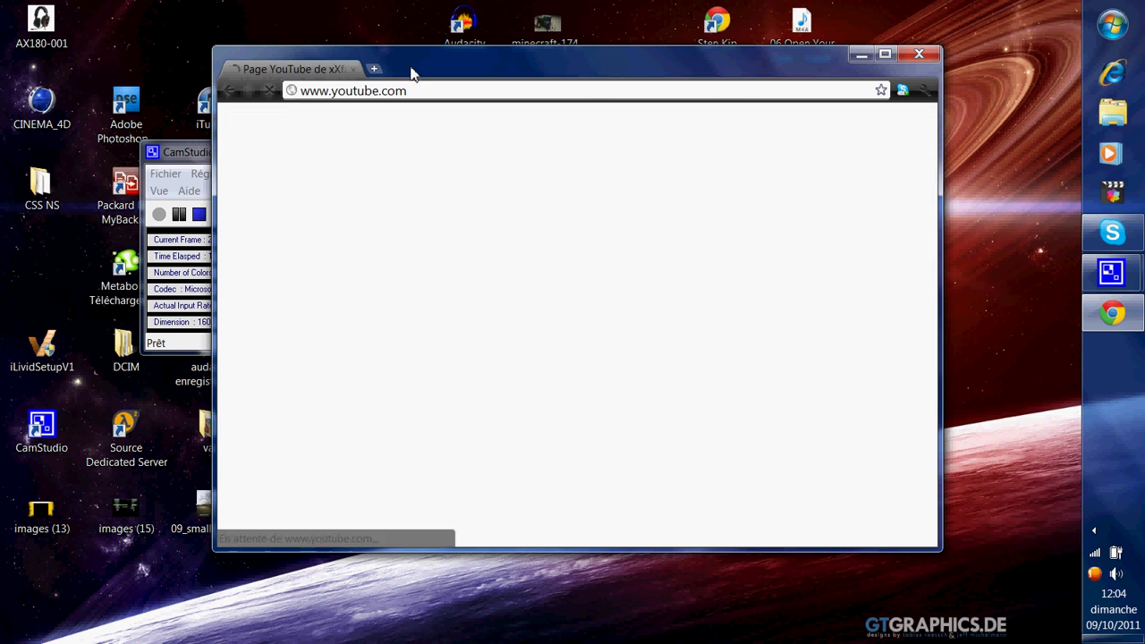
Step: Open the signed-in account's own YouTube channel page and maximize the browser window
left_click_drag(411, 71, 493, 81)
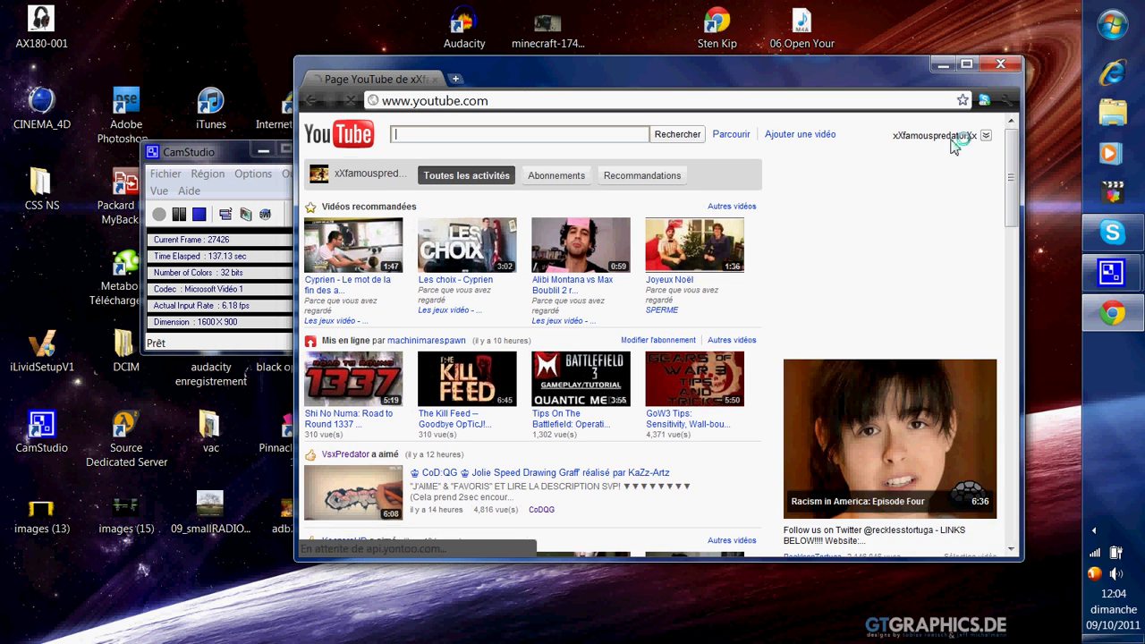
left_click(954, 141)
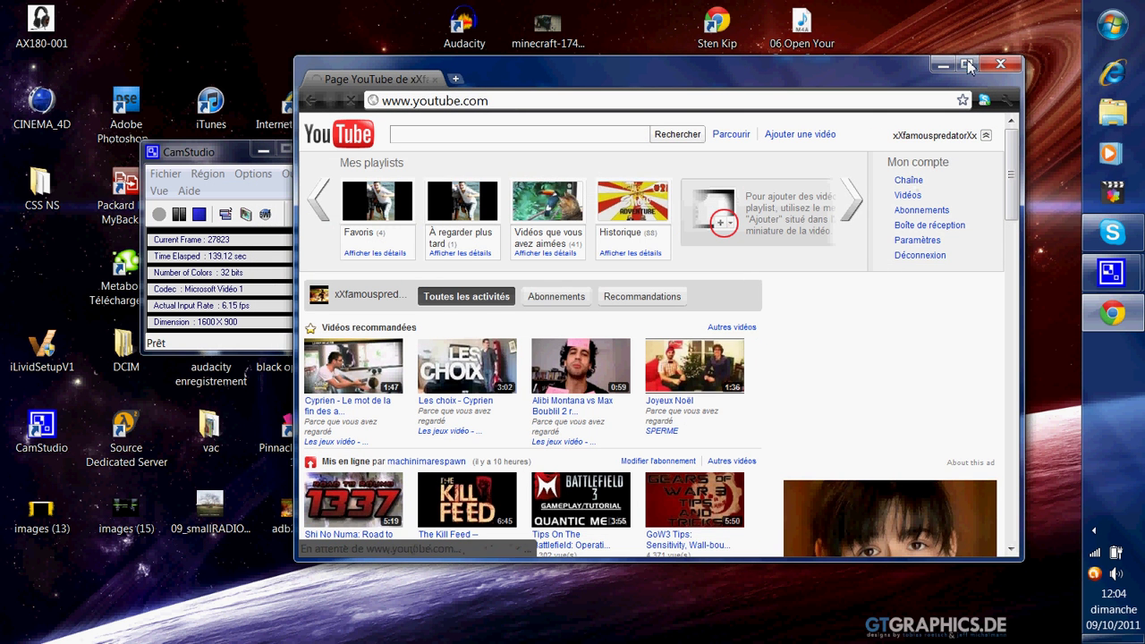
left_click(968, 65)
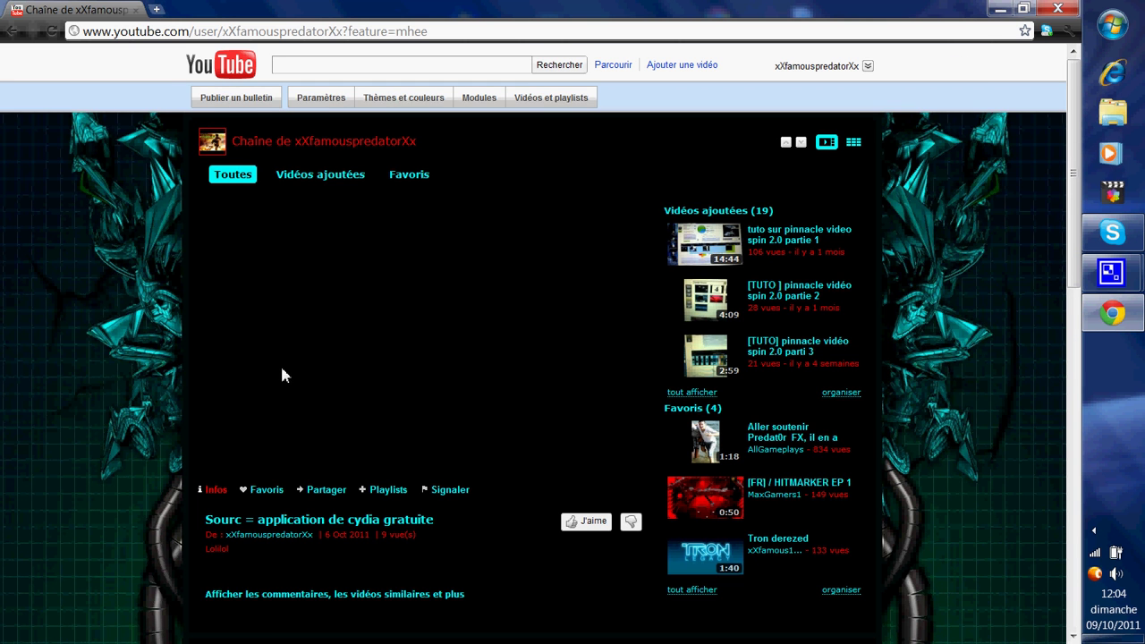
Step: Examine how the current background image displays along both sides of the channel page
scroll(136, 268, "down", 2)
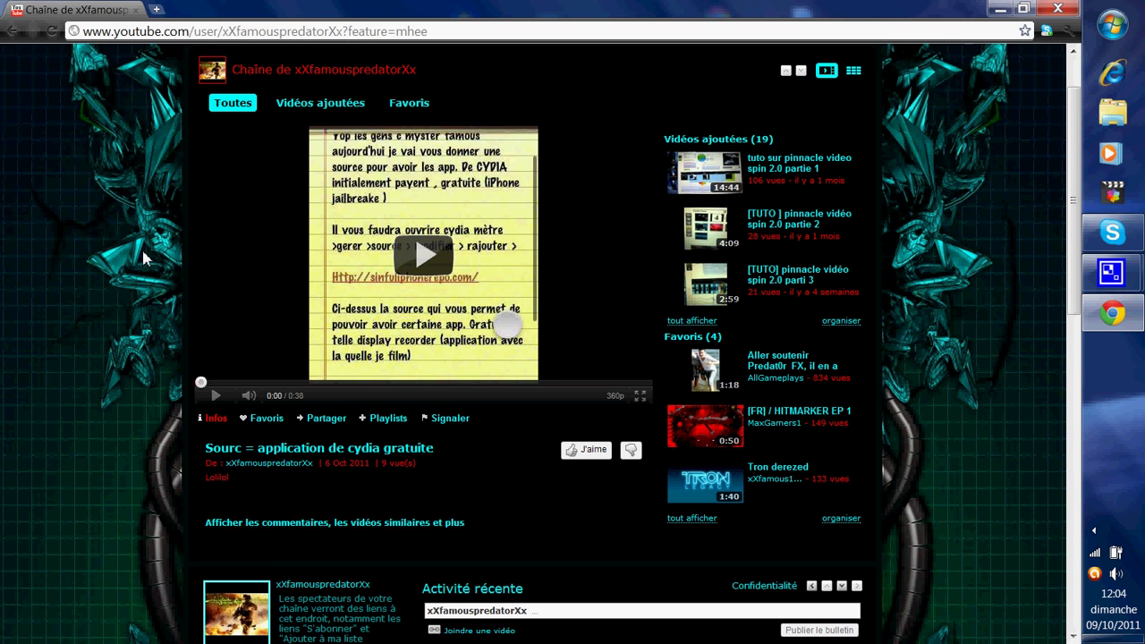
scroll(141, 268, "down", 2)
scroll(139, 475, "down", 10)
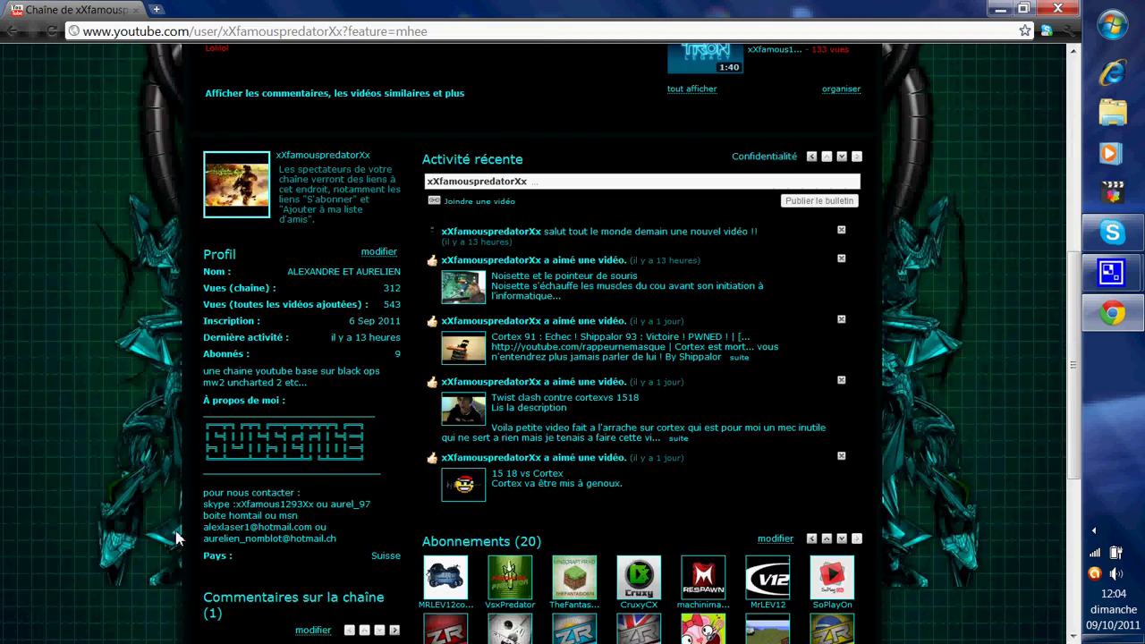
scroll(163, 420, "down", 5)
scroll(116, 375, "up", 5)
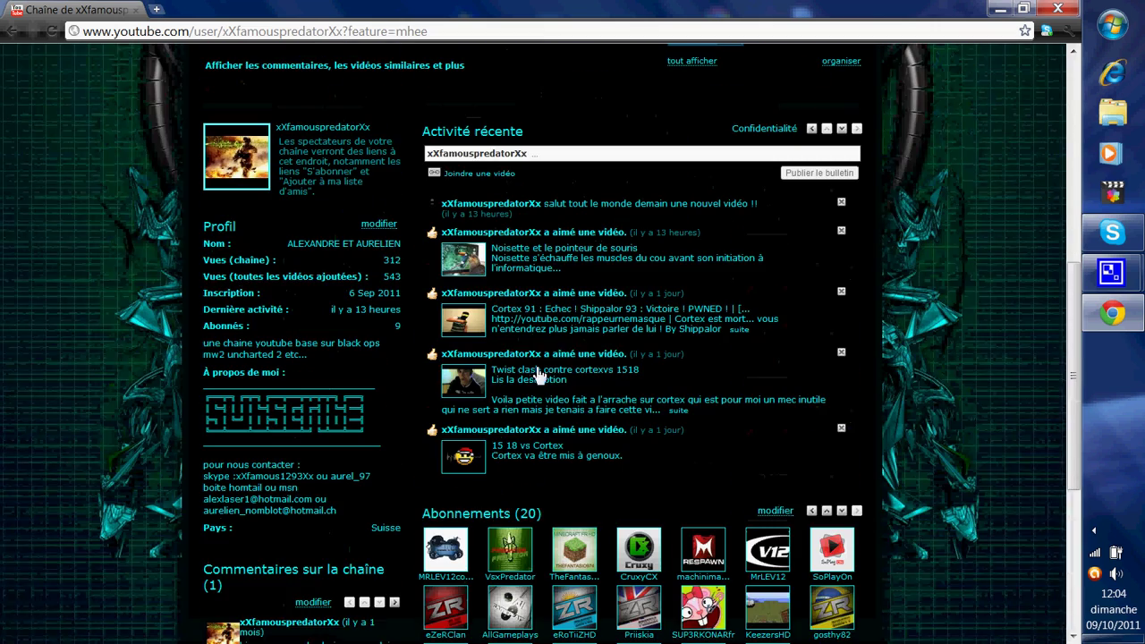
scroll(993, 439, "up", 4)
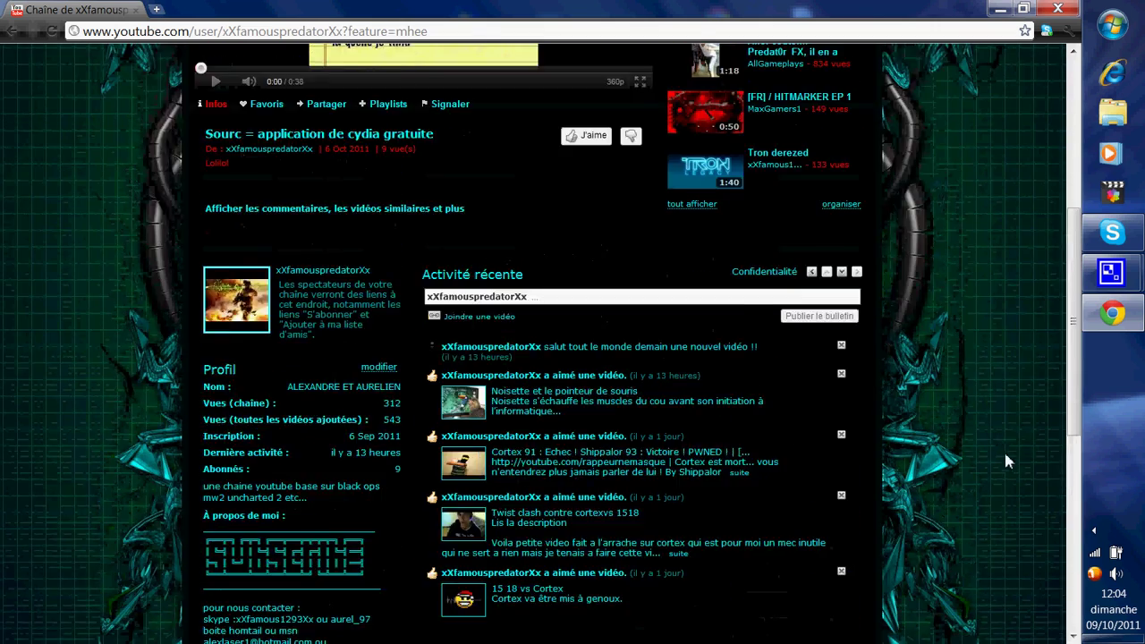
scroll(977, 463, "up", 2)
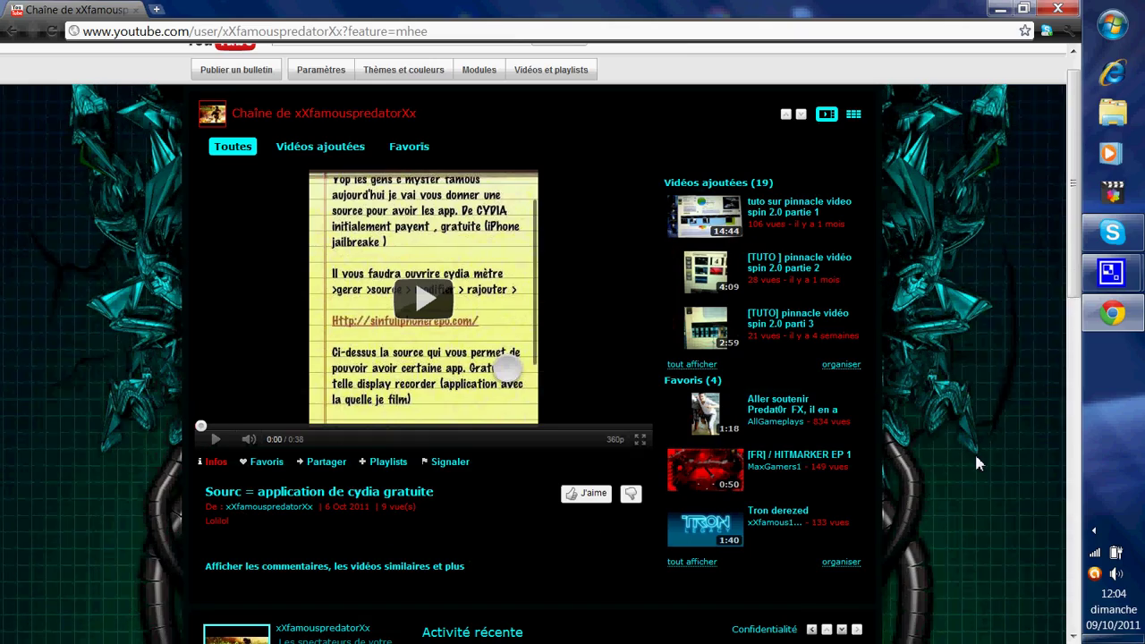
scroll(977, 463, "up", 1)
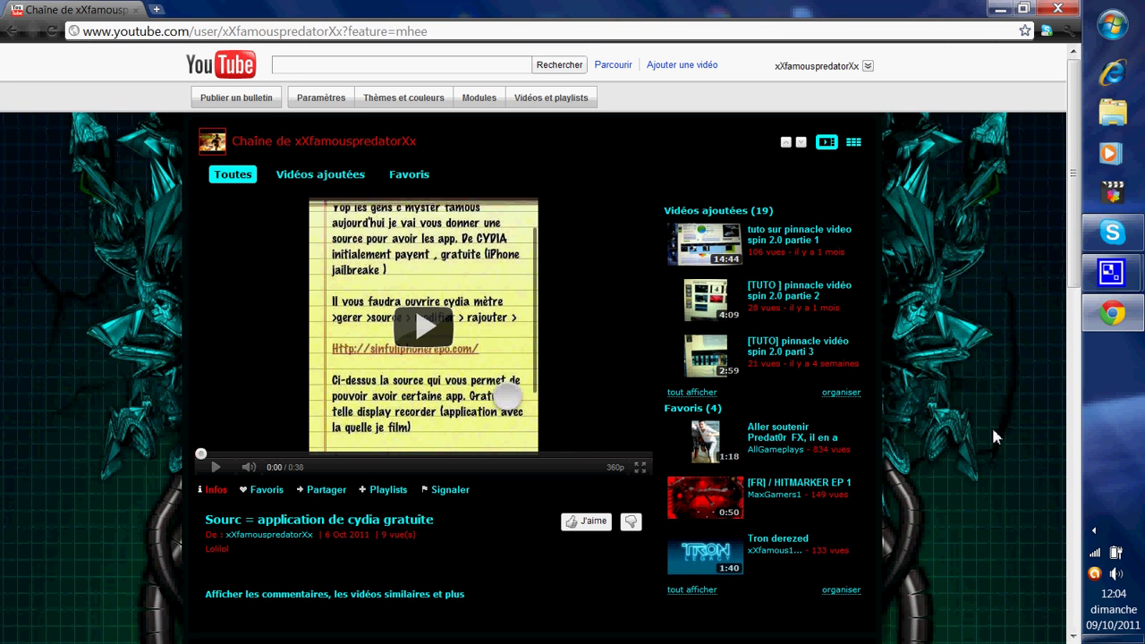
Step: Show the advanced options of the channel's 8 bits 2 theme and delete its background image
left_click(409, 101)
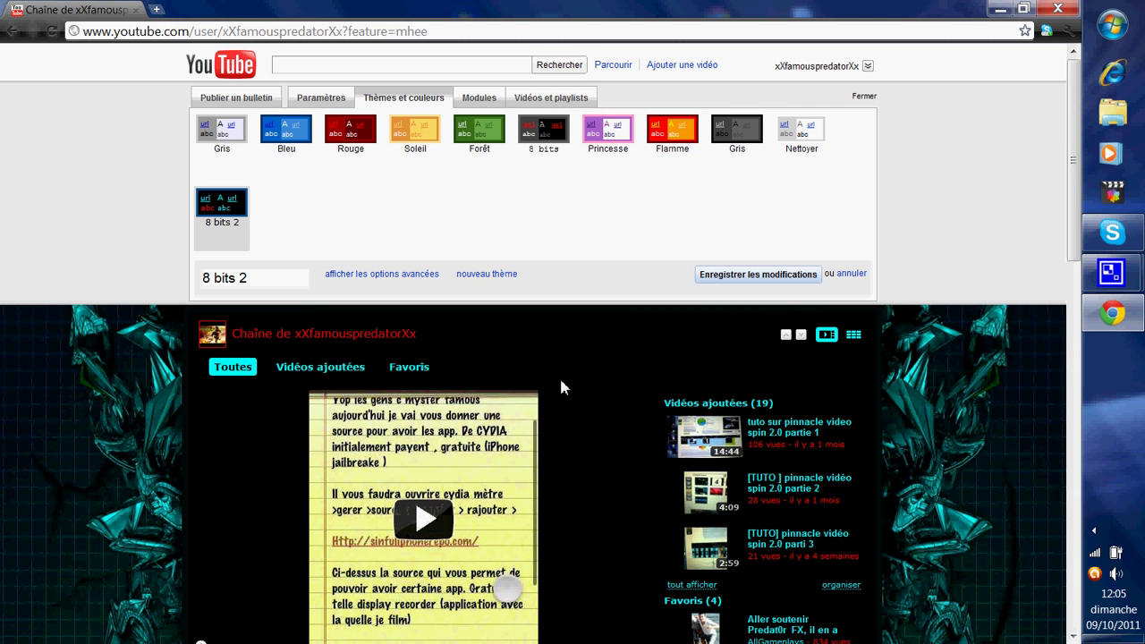
left_click(394, 279)
scroll(123, 268, "down", 1)
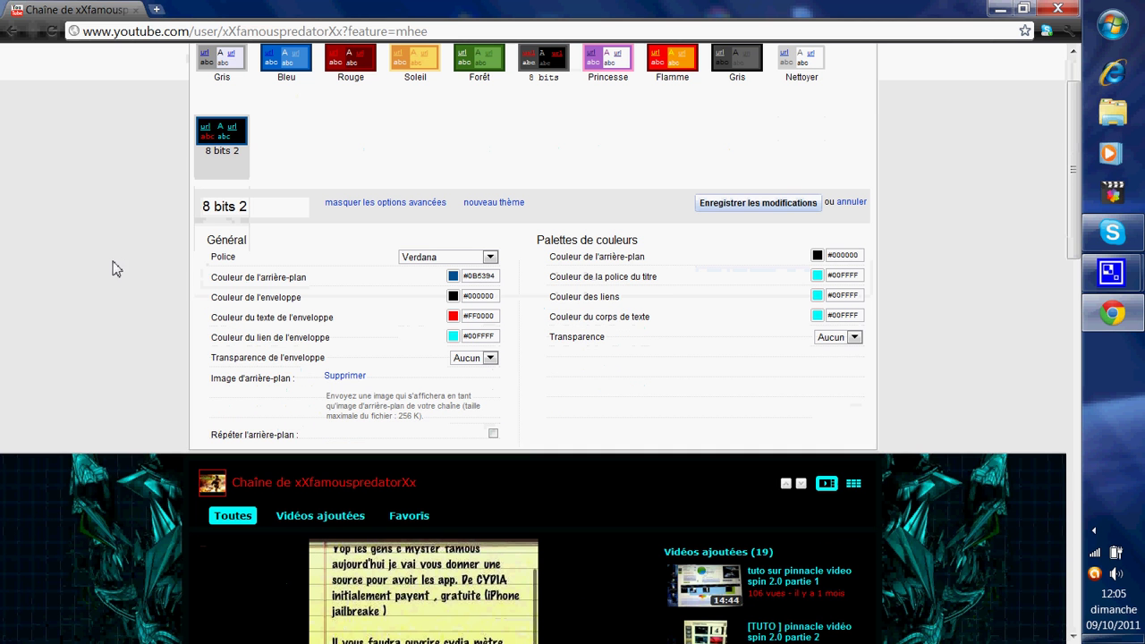
left_click(346, 377)
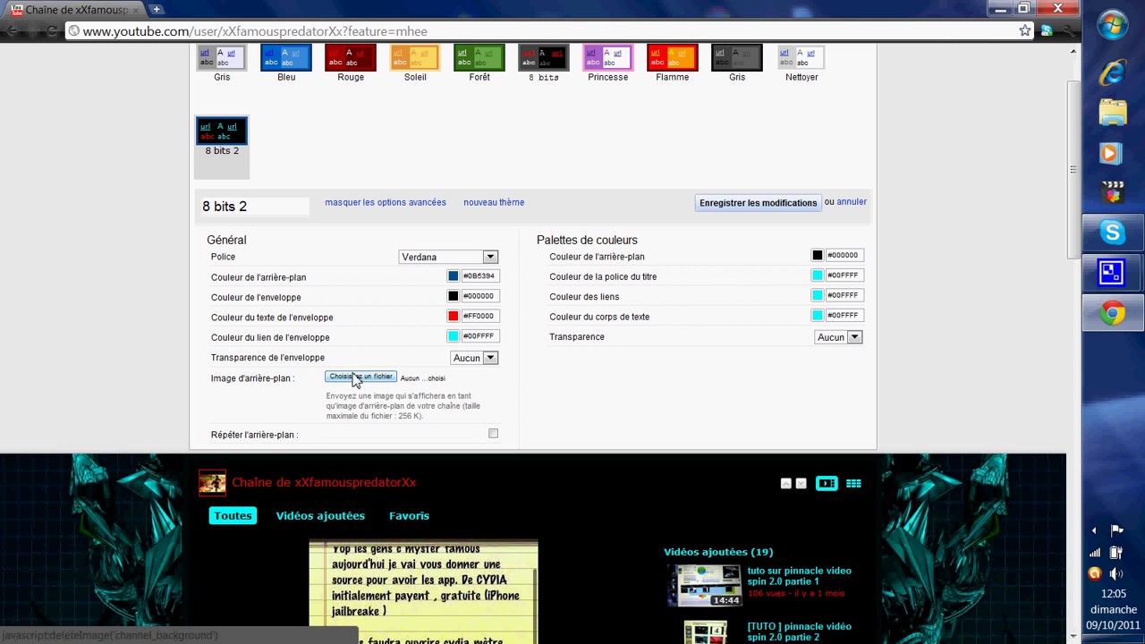
Step: Examine the channel page's appearance without a background image
scroll(926, 486, "down", 1)
scroll(956, 452, "down", 8)
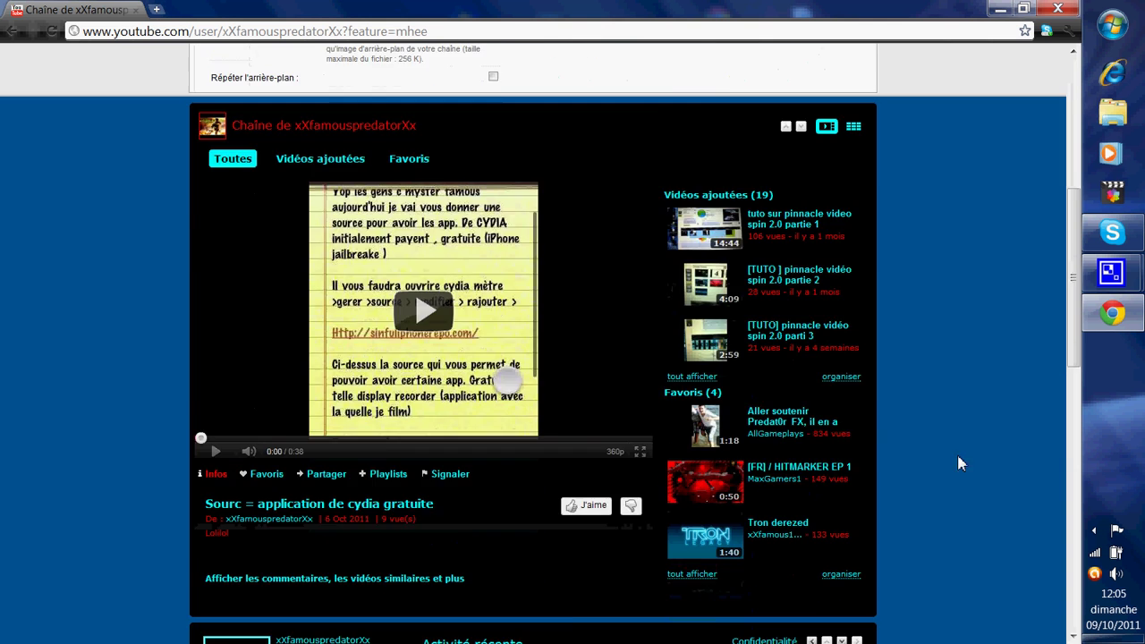
scroll(962, 385, "up", 6)
scroll(987, 393, "down", 1)
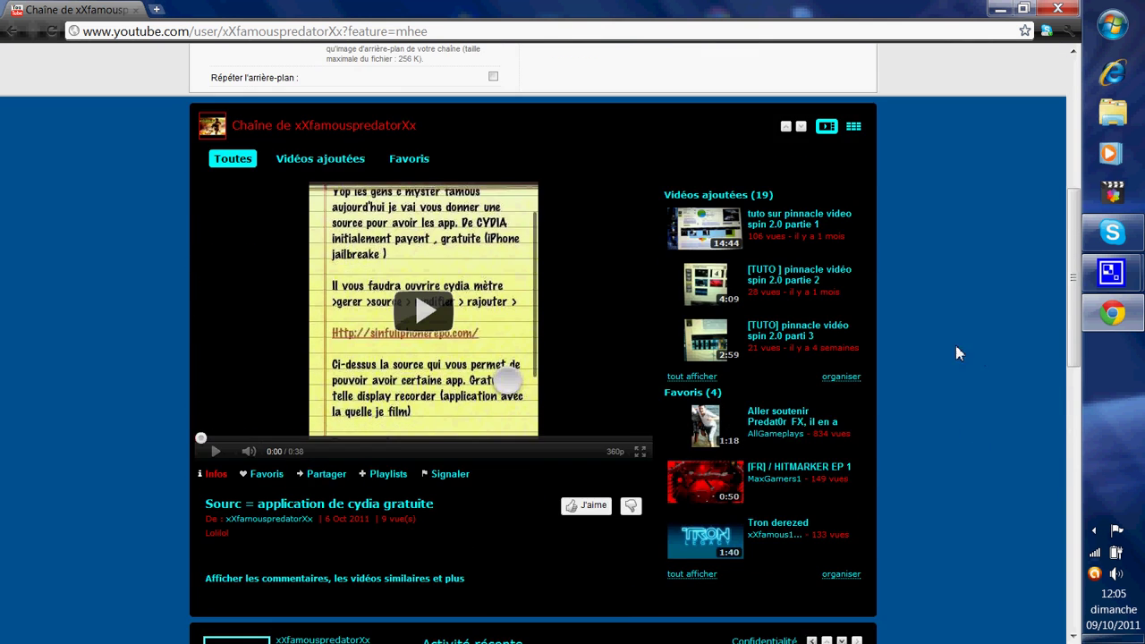
scroll(966, 362, "up", 5)
scroll(986, 385, "down", 3)
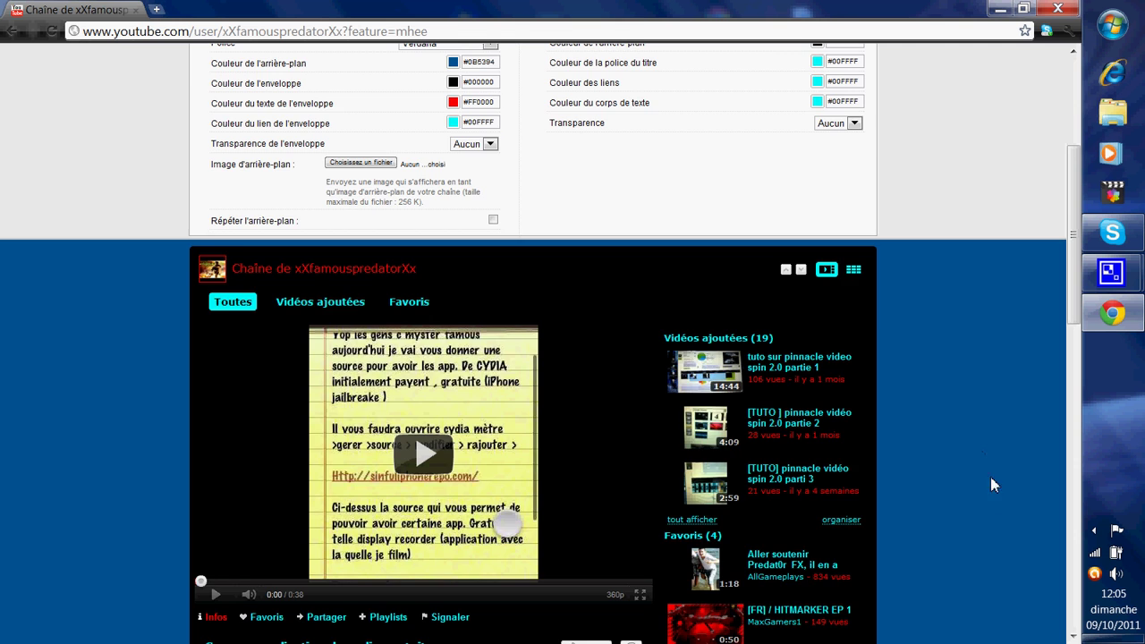
Step: Upload the BG 2 JPEG from the desktop as the channel's background image
scroll(991, 484, "up", 4)
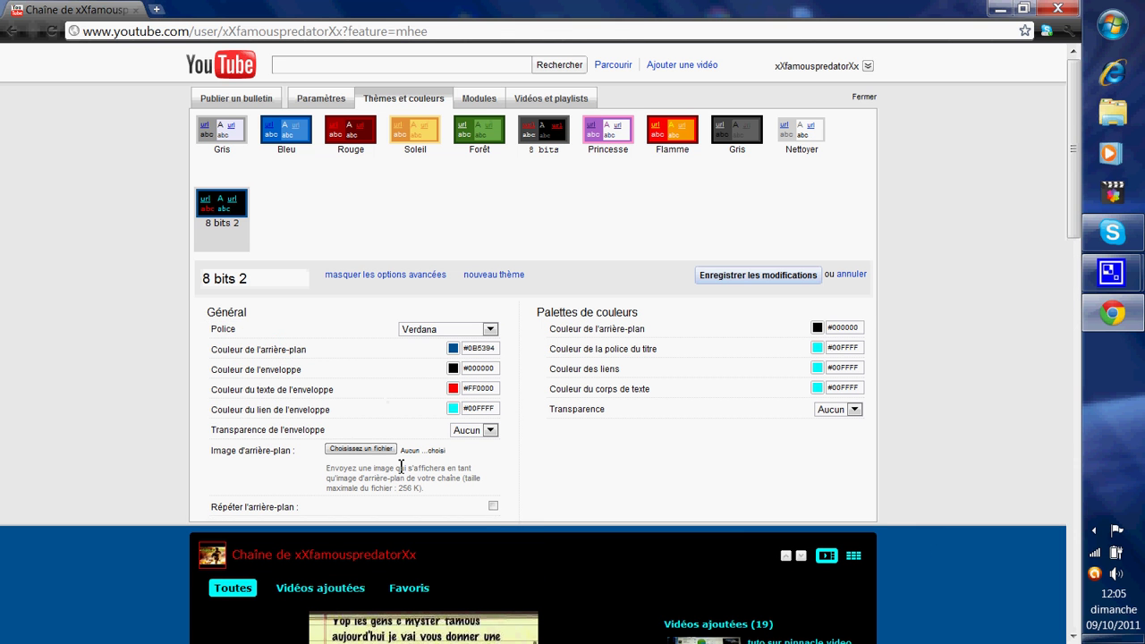
left_click(375, 457)
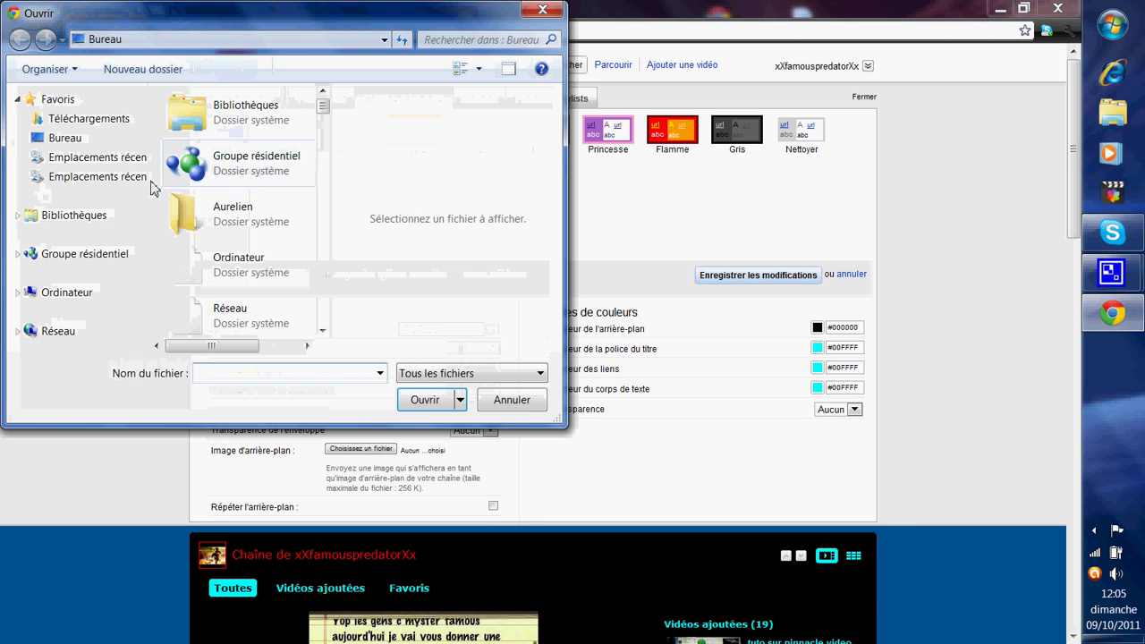
left_click_drag(323, 106, 318, 259)
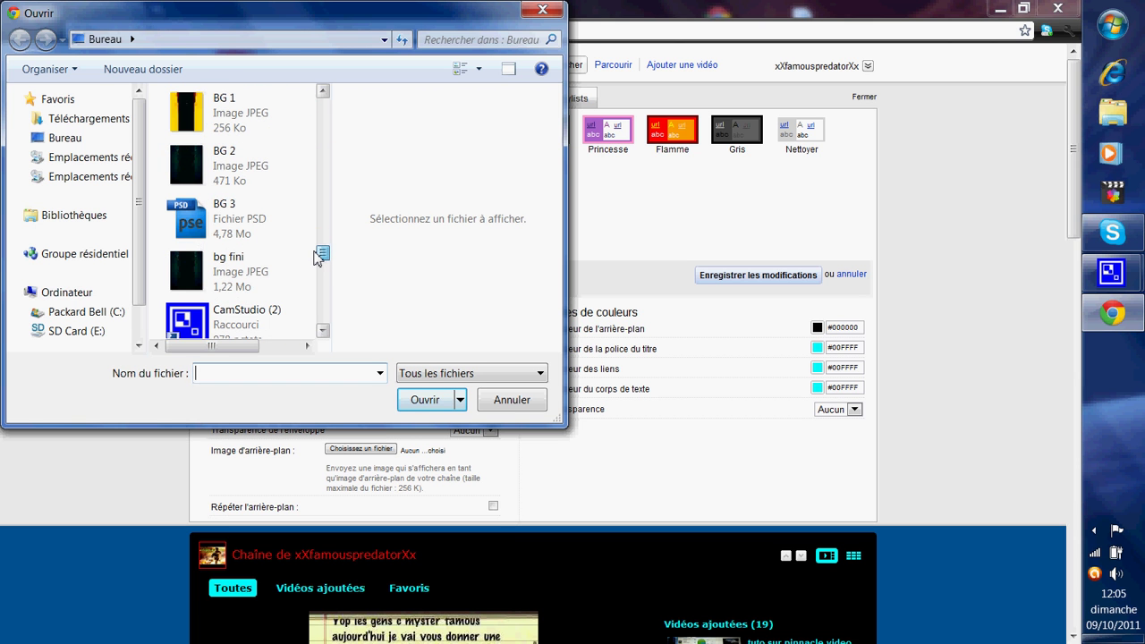
left_click(243, 174)
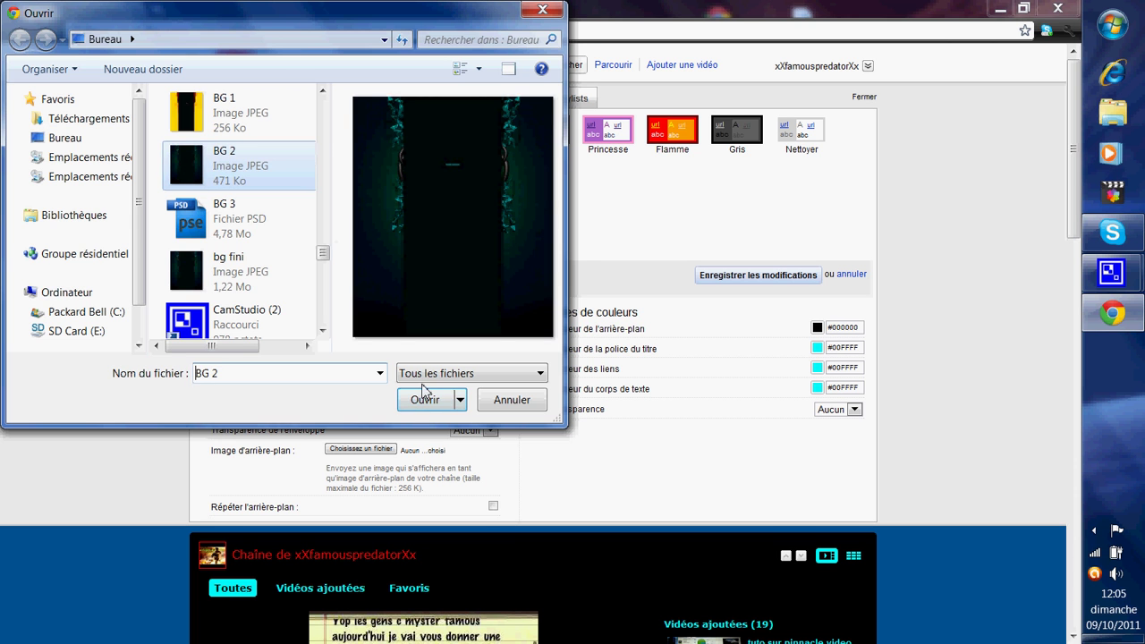
left_click(426, 400)
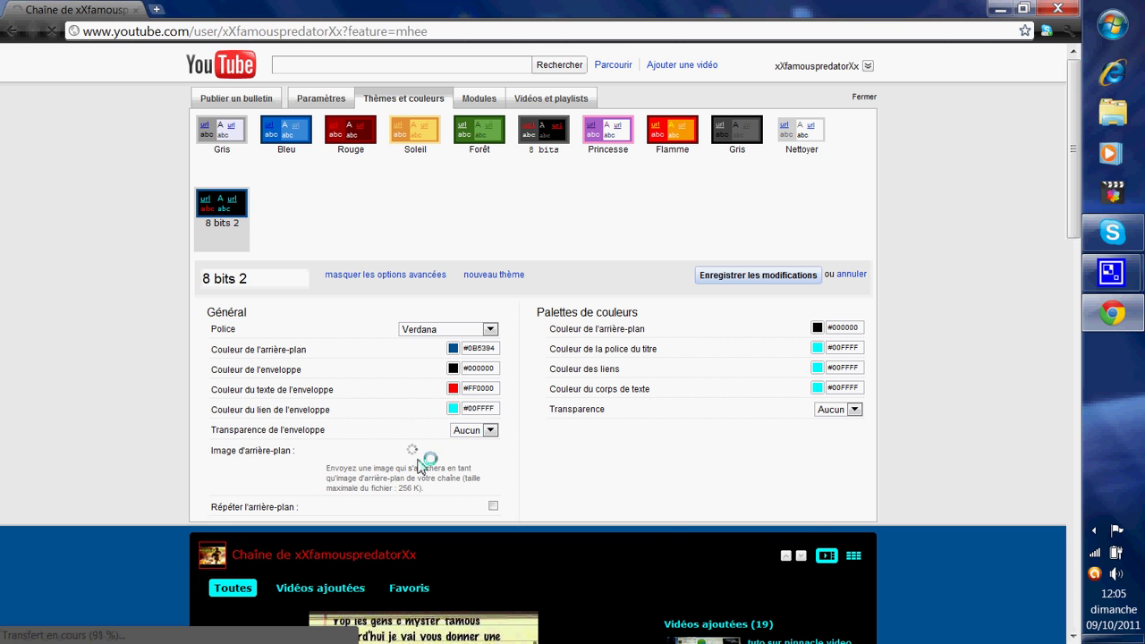
Step: Examine the background image's file size limit and how the uploaded background displays down the channel page
scroll(626, 453, "down", 2)
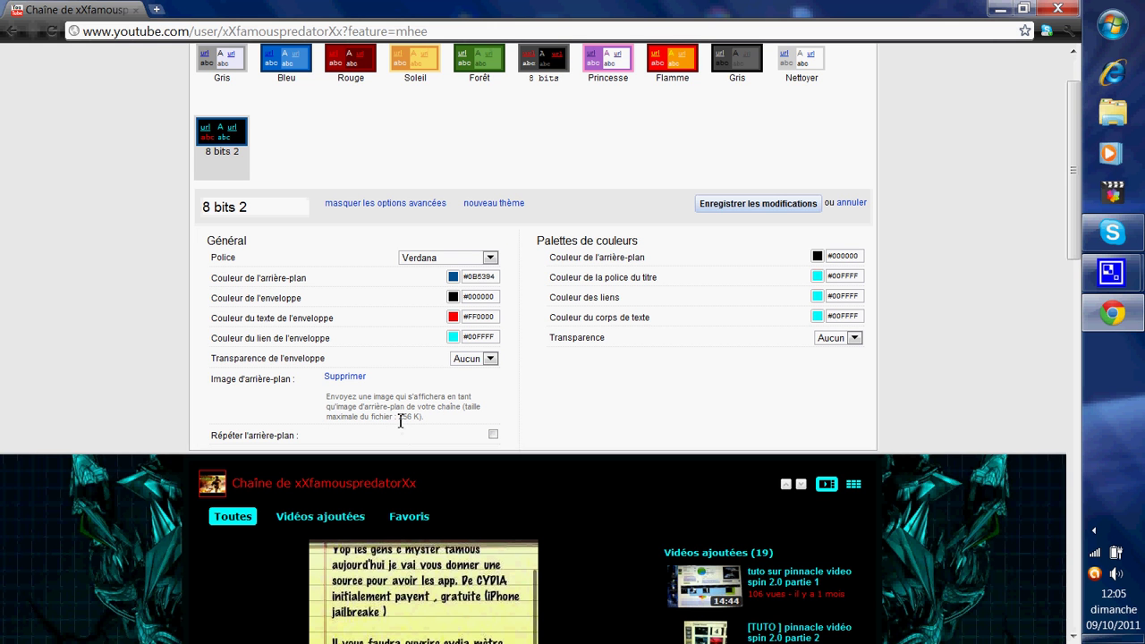
left_click_drag(408, 417, 428, 418)
left_click(420, 434)
scroll(945, 396, "down", 5)
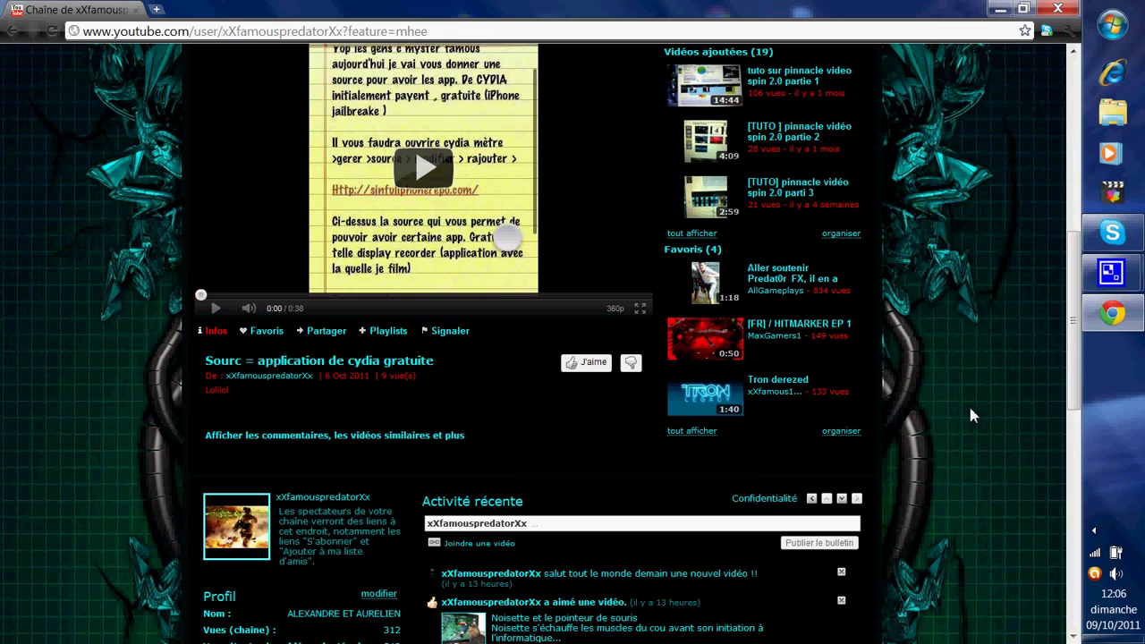
scroll(132, 271, "up", 2)
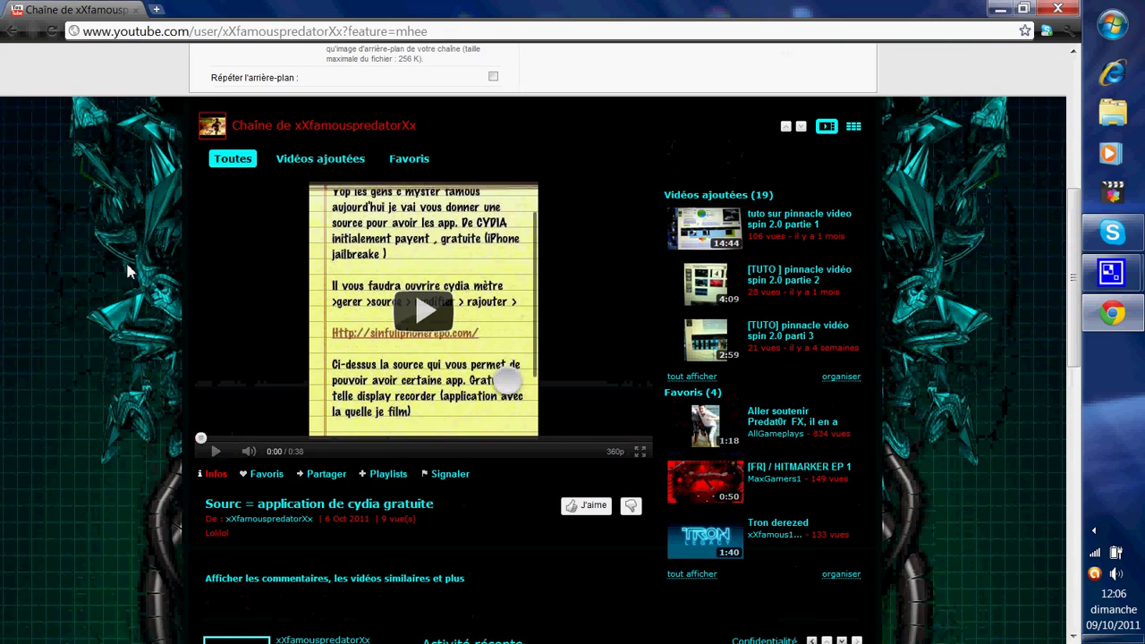
scroll(127, 271, "down", 3)
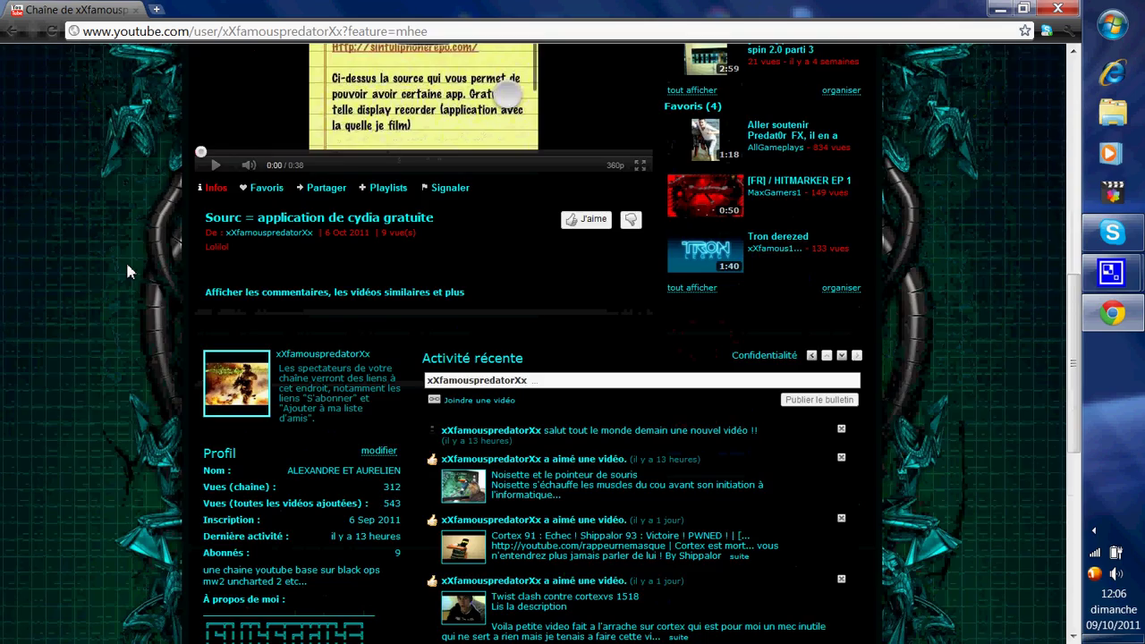
scroll(127, 265, "down", 3)
scroll(121, 269, "up", 3)
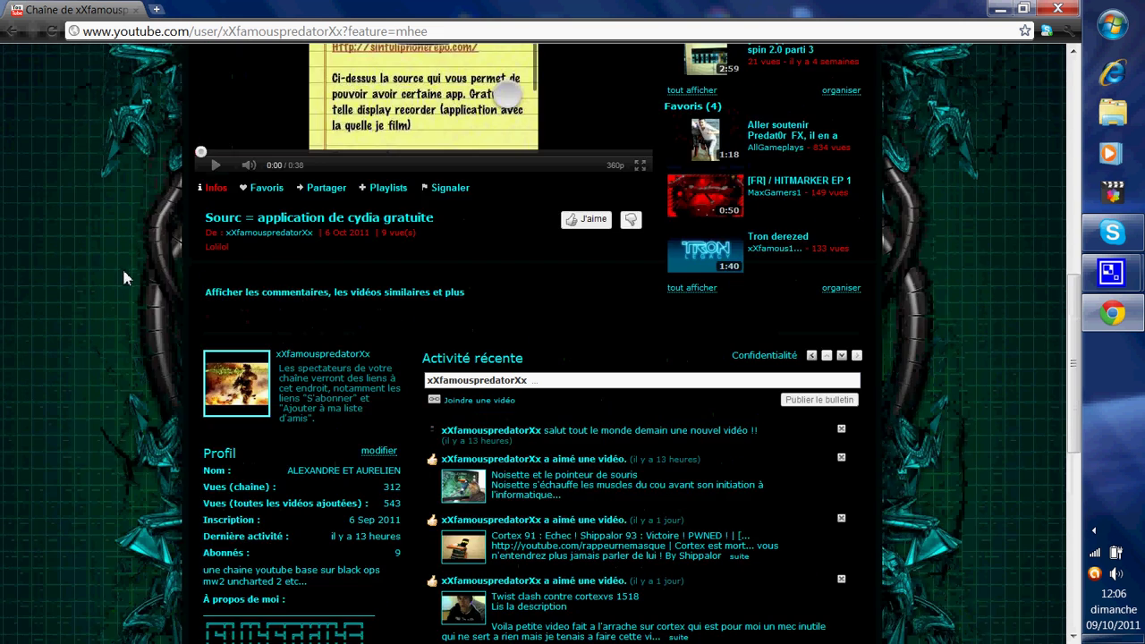
scroll(124, 278, "up", 4)
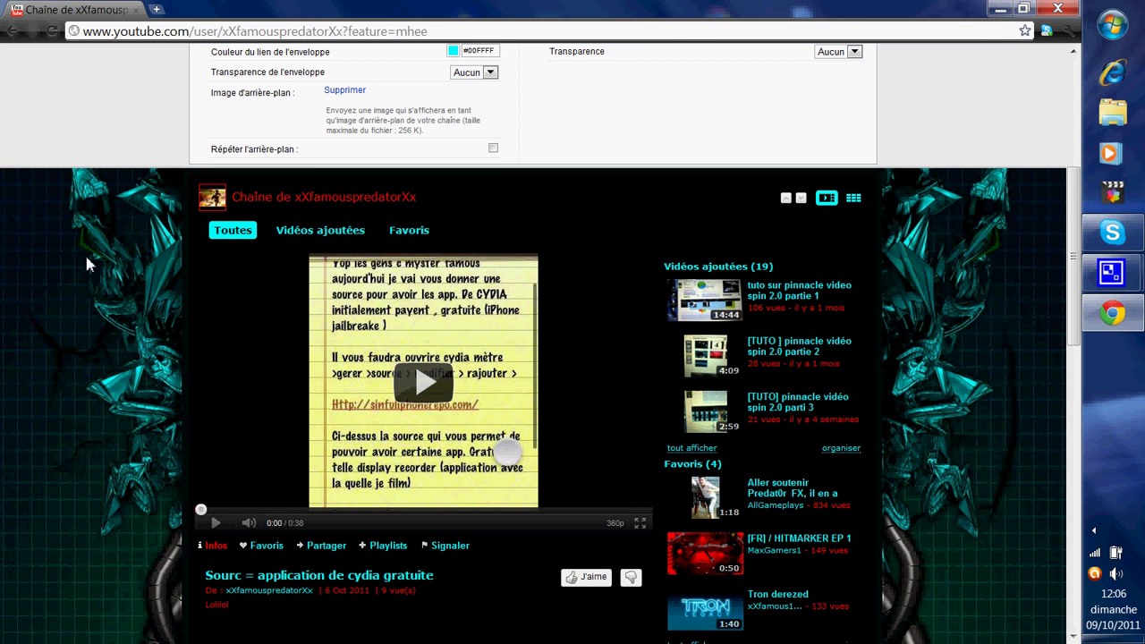
scroll(133, 254, "up", 1)
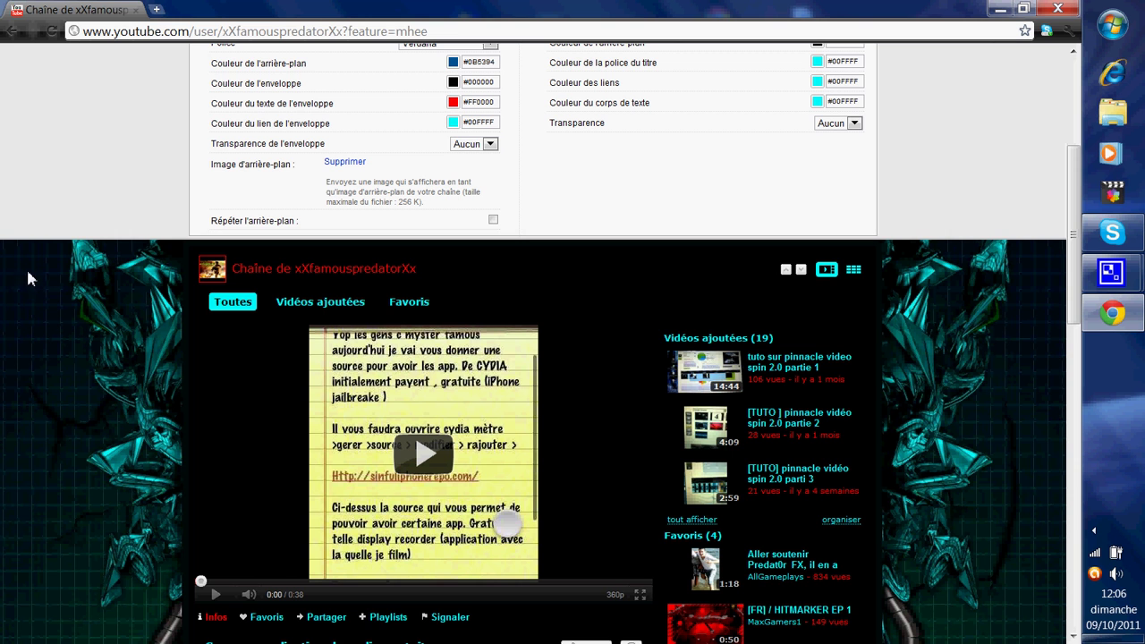
scroll(84, 421, "down", 2)
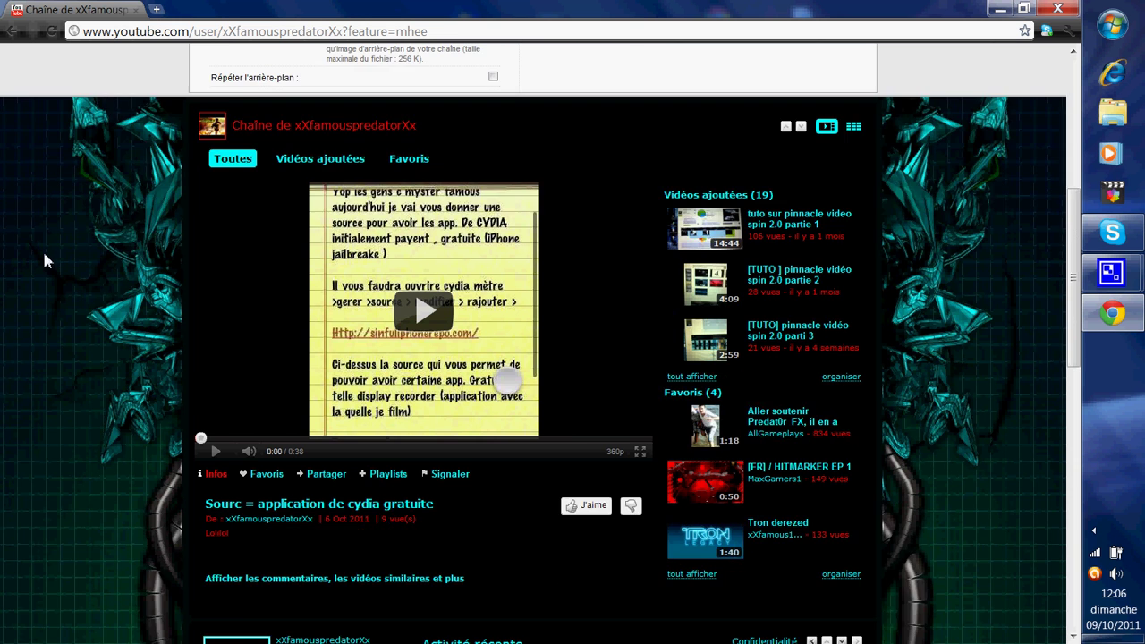
Step: Review the background repeat option and how the image displays down the channel page, and save the theme changes
scroll(145, 388, "up", 3)
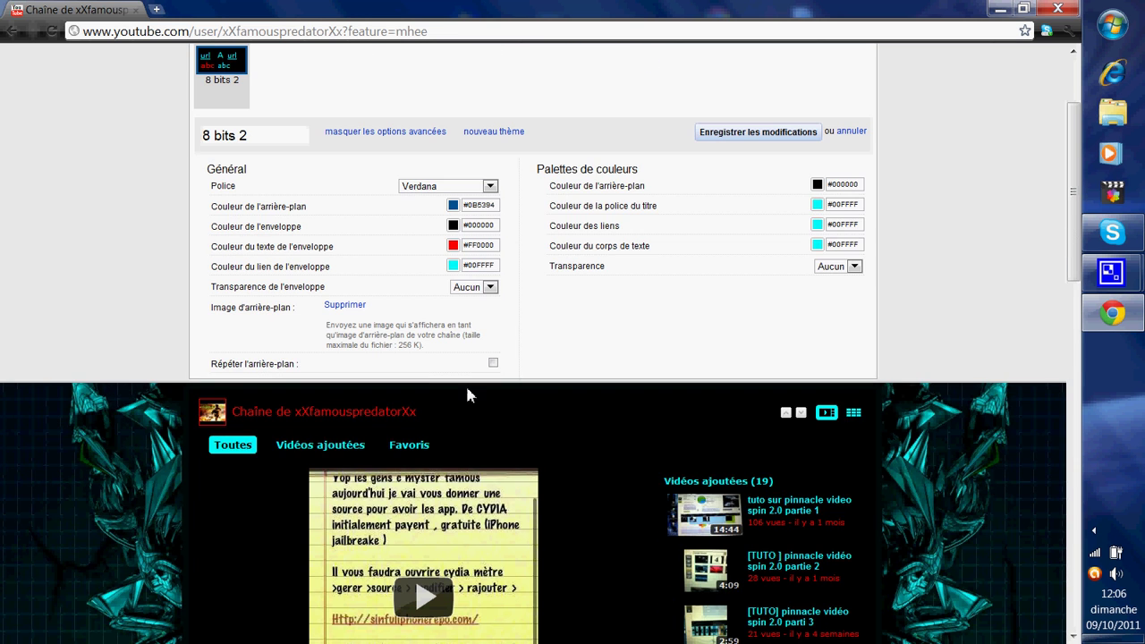
left_click_drag(495, 377, 573, 351)
left_click(521, 350)
scroll(677, 388, "down", 15)
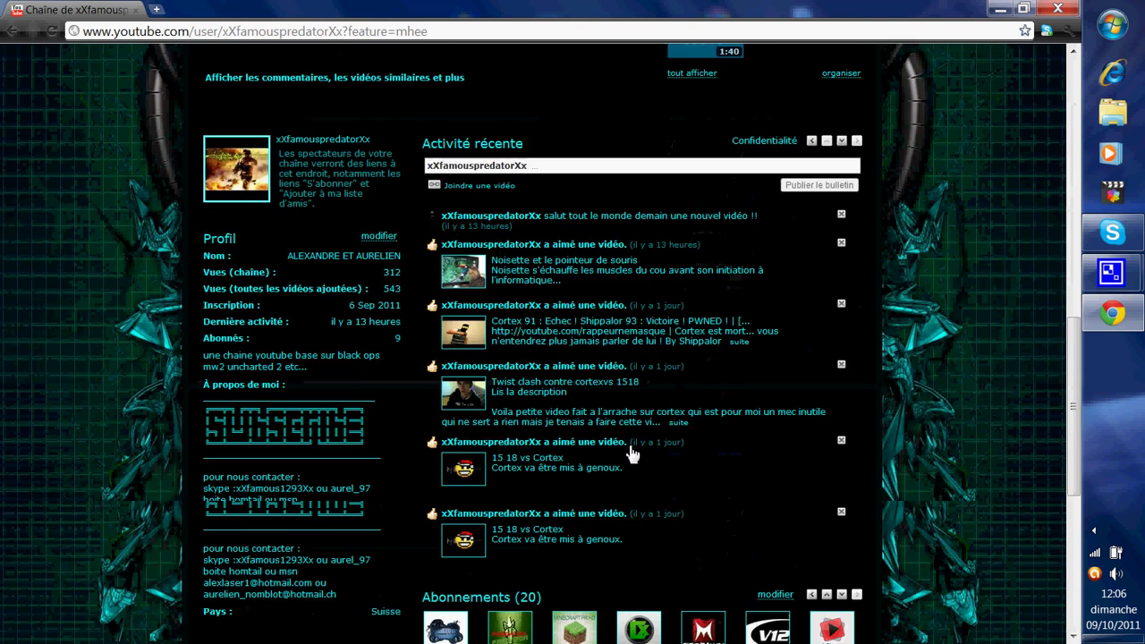
scroll(43, 491, "down", 1)
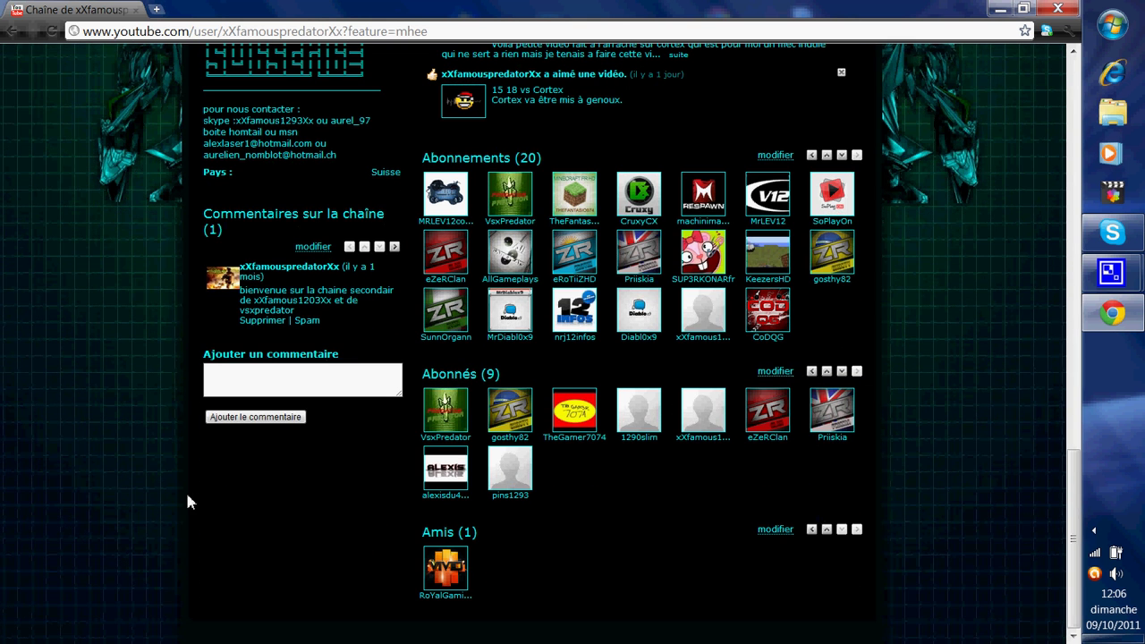
scroll(83, 413, "up", 20)
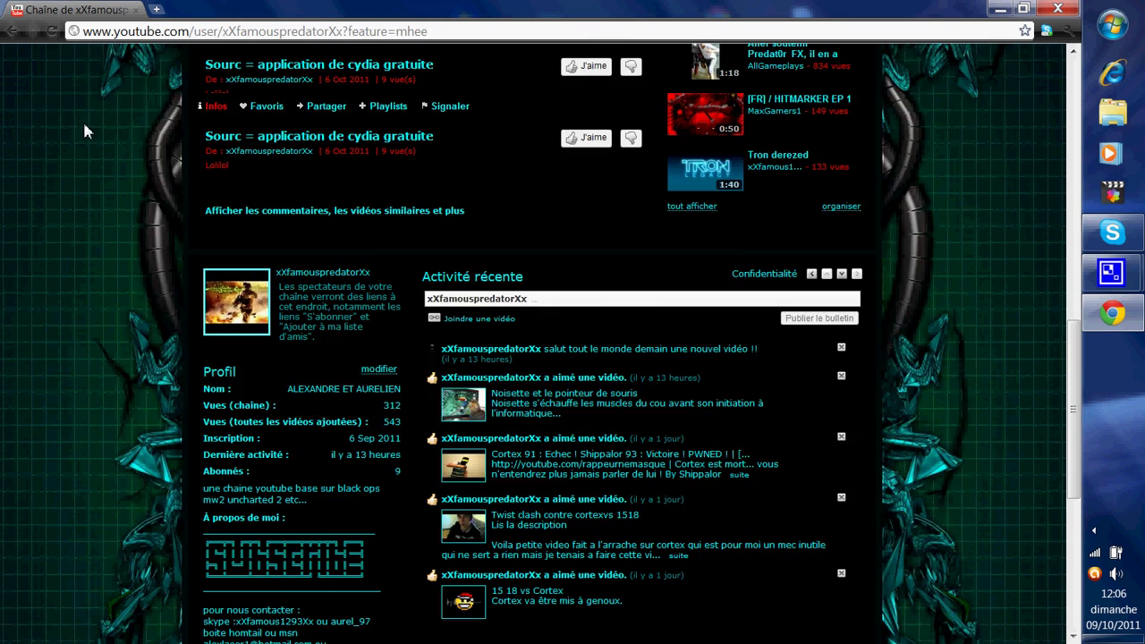
scroll(107, 283, "up", 5)
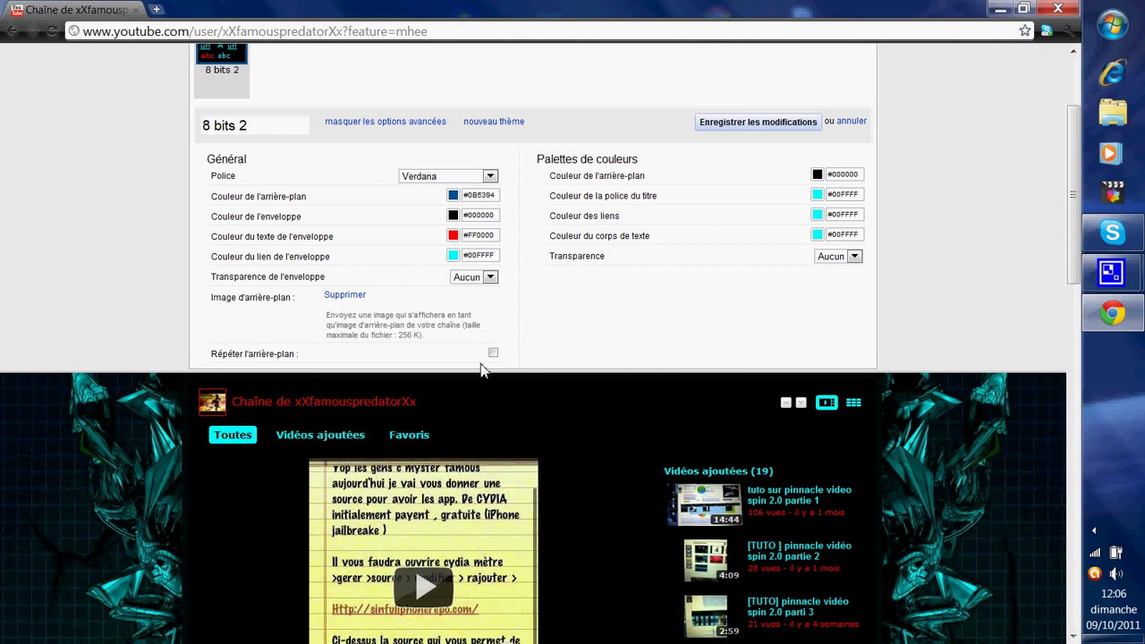
left_click(747, 136)
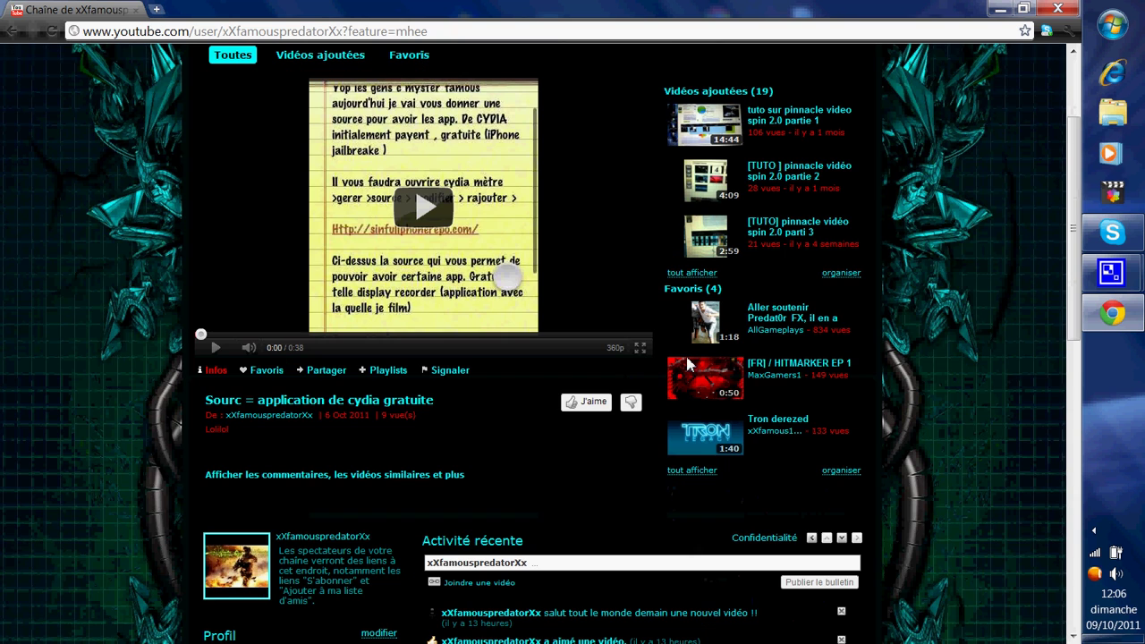
Step: Examine the saved background image along both sides of the channel page, down to the subscriptions and subscribers sections
scroll(926, 268, "down", 5)
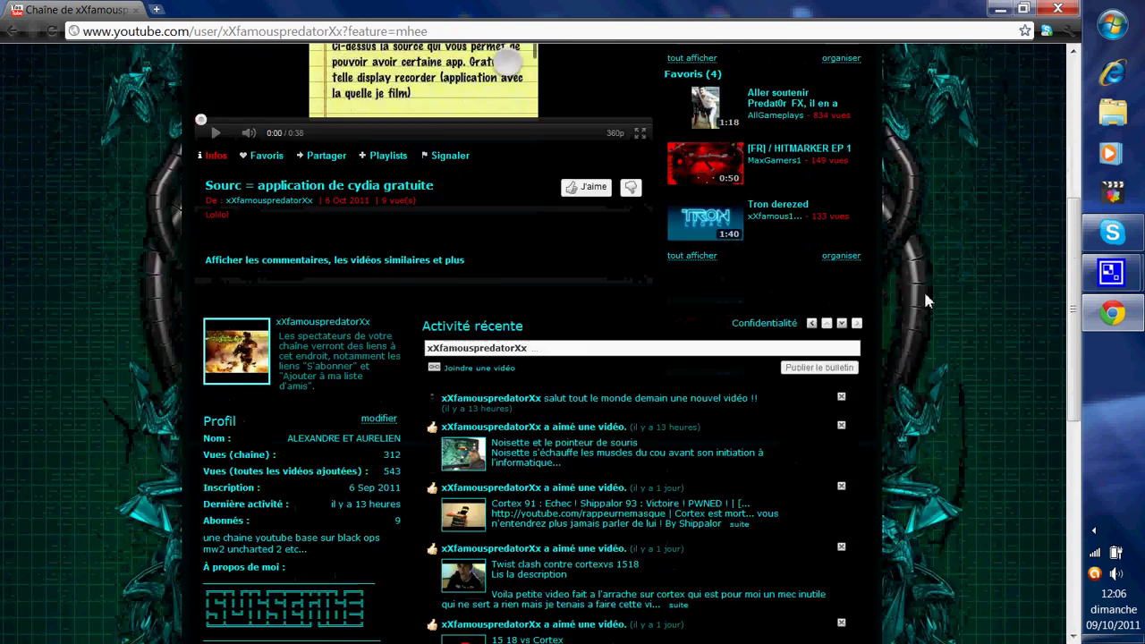
scroll(956, 353, "down", 3)
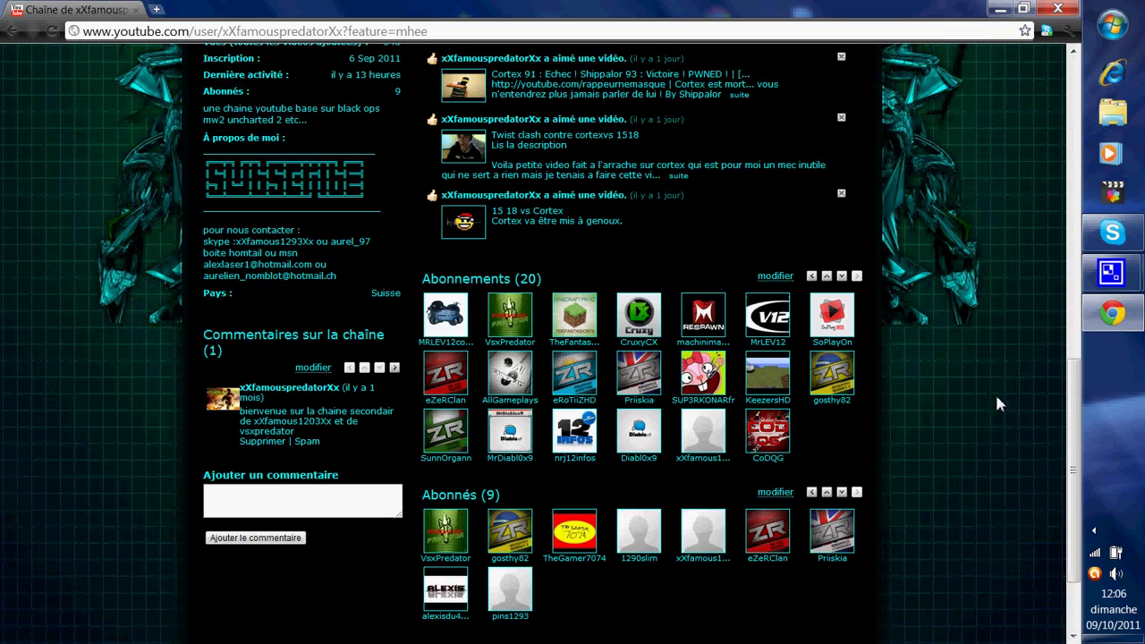
scroll(993, 412, "up", 5)
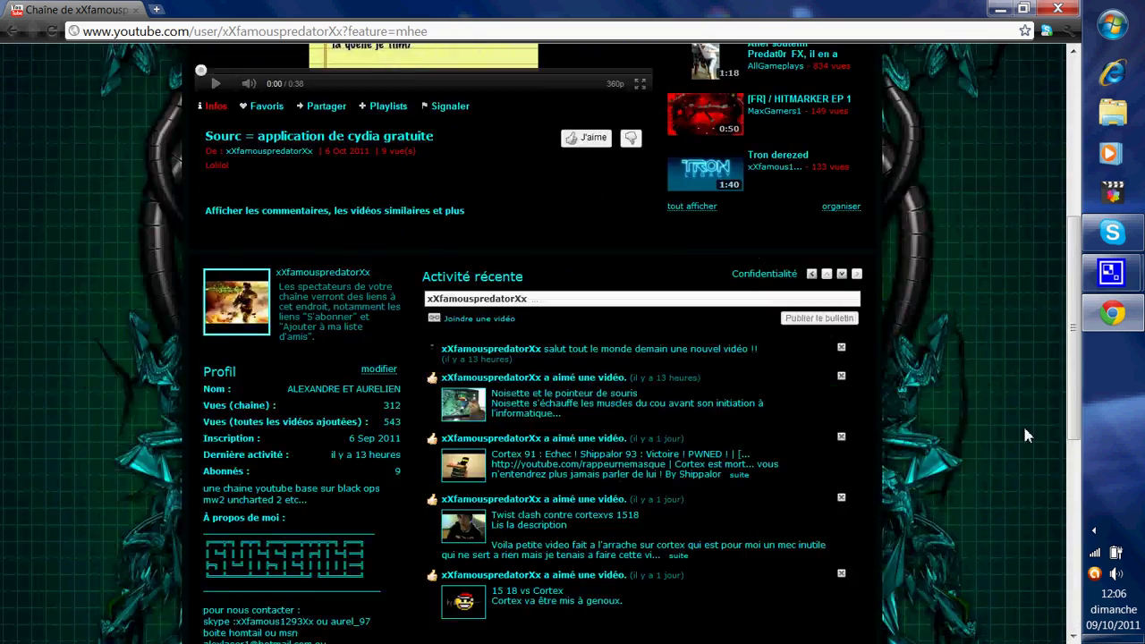
scroll(1015, 442, "up", 1)
scroll(1012, 432, "down", 5)
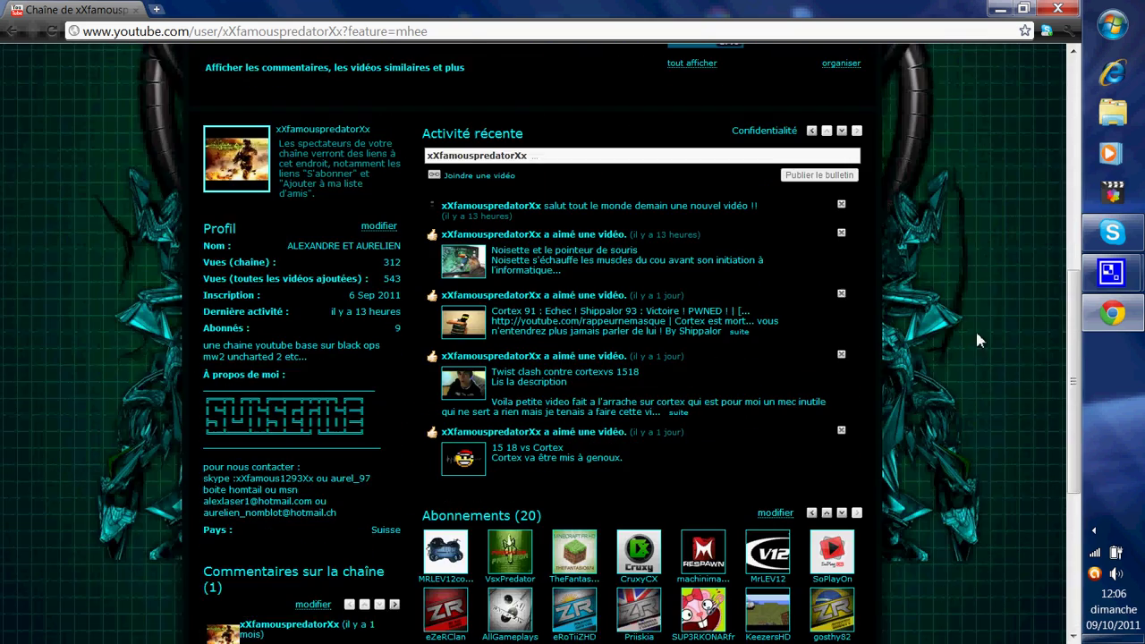
scroll(984, 358, "down", 1)
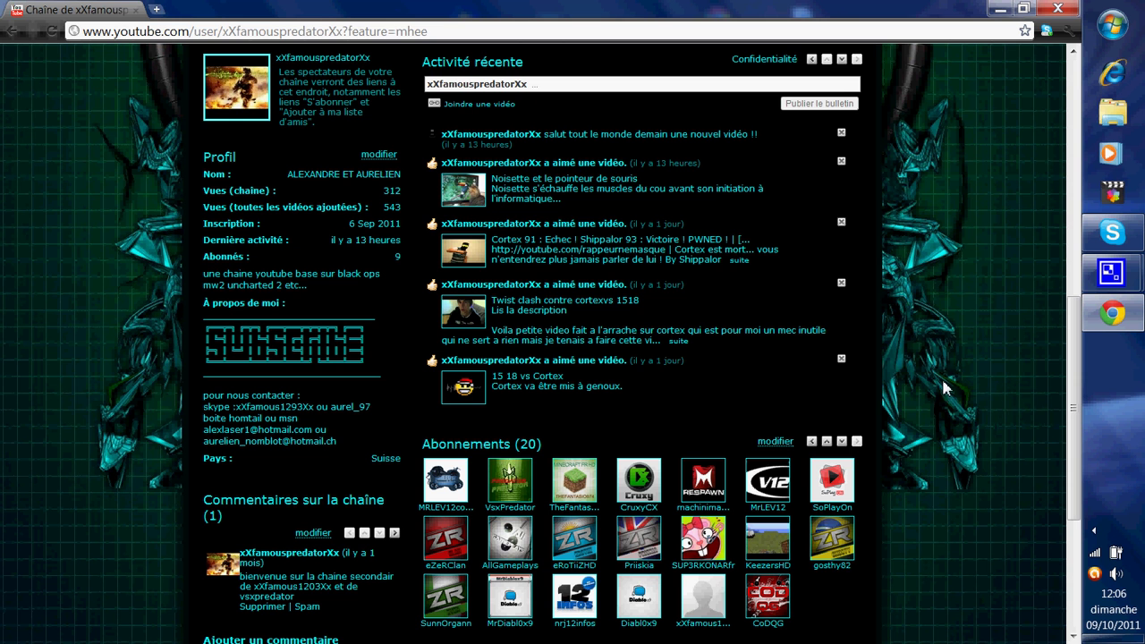
scroll(507, 509, "down", 1)
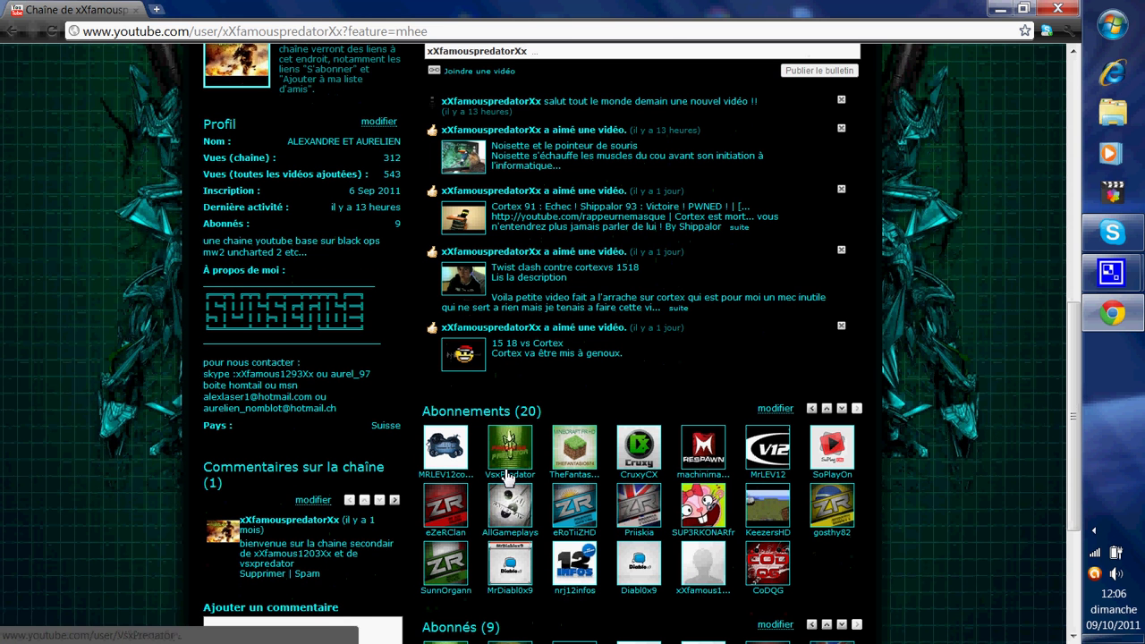
Step: Open the second channel in the subscriptions list and examine how its background image displays down the page
left_click(507, 476)
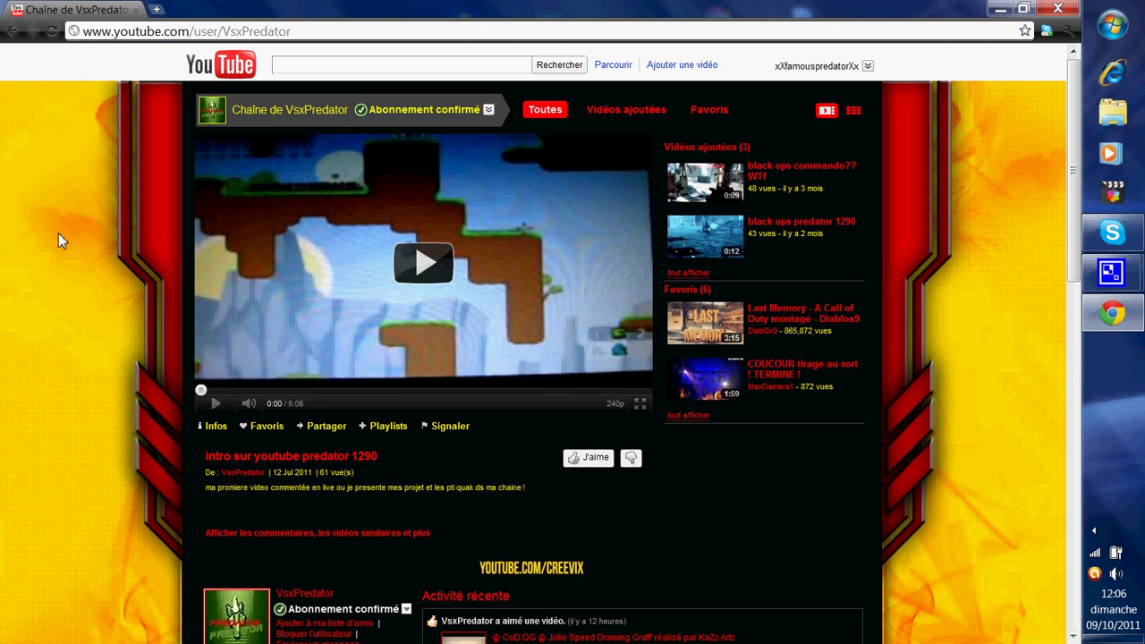
scroll(59, 240, "down", 3)
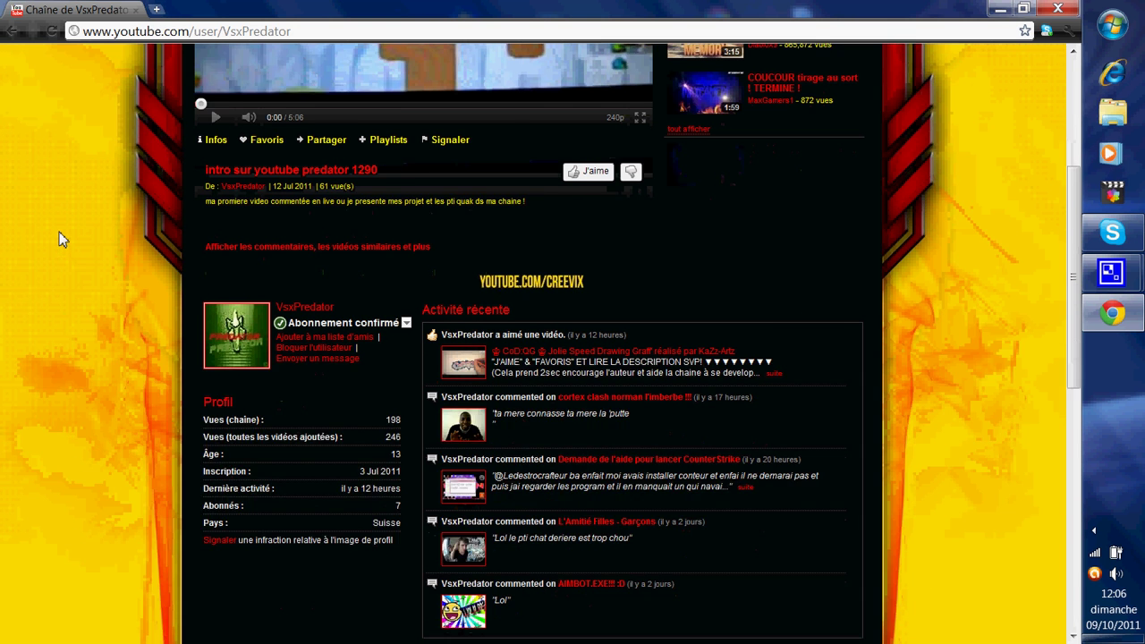
scroll(72, 241, "down", 1)
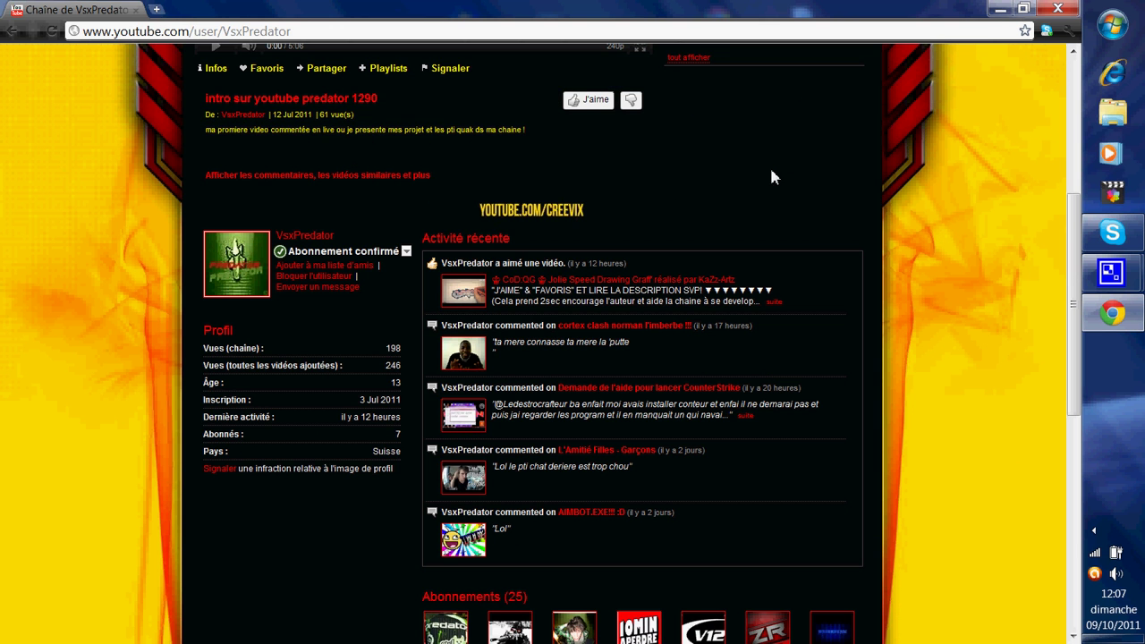
scroll(133, 274, "down", 3)
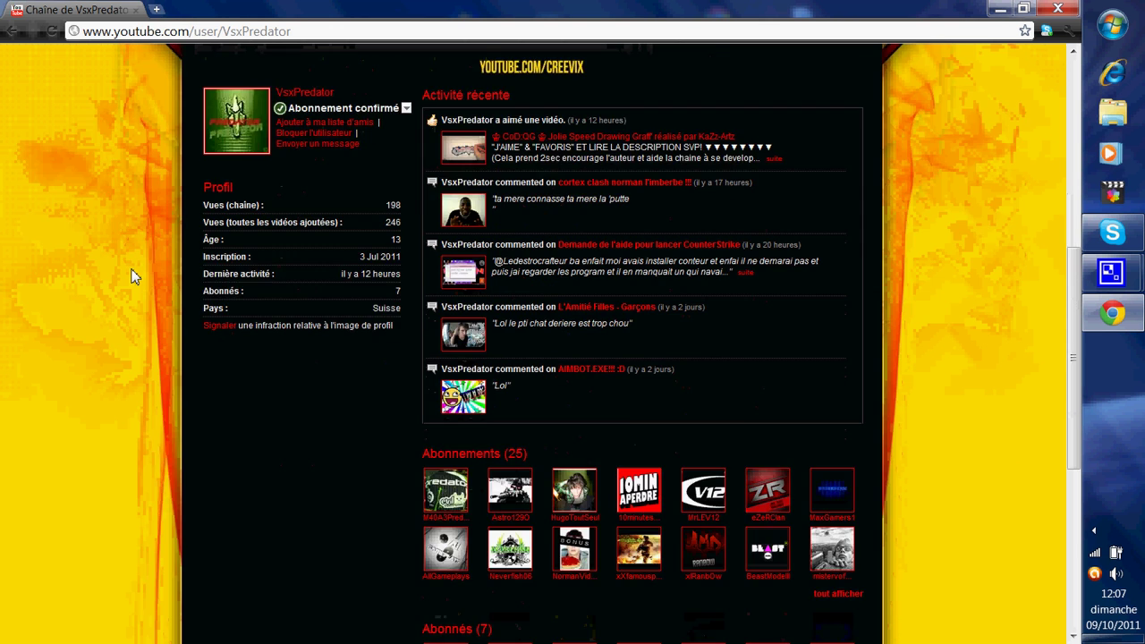
scroll(84, 272, "up", 7)
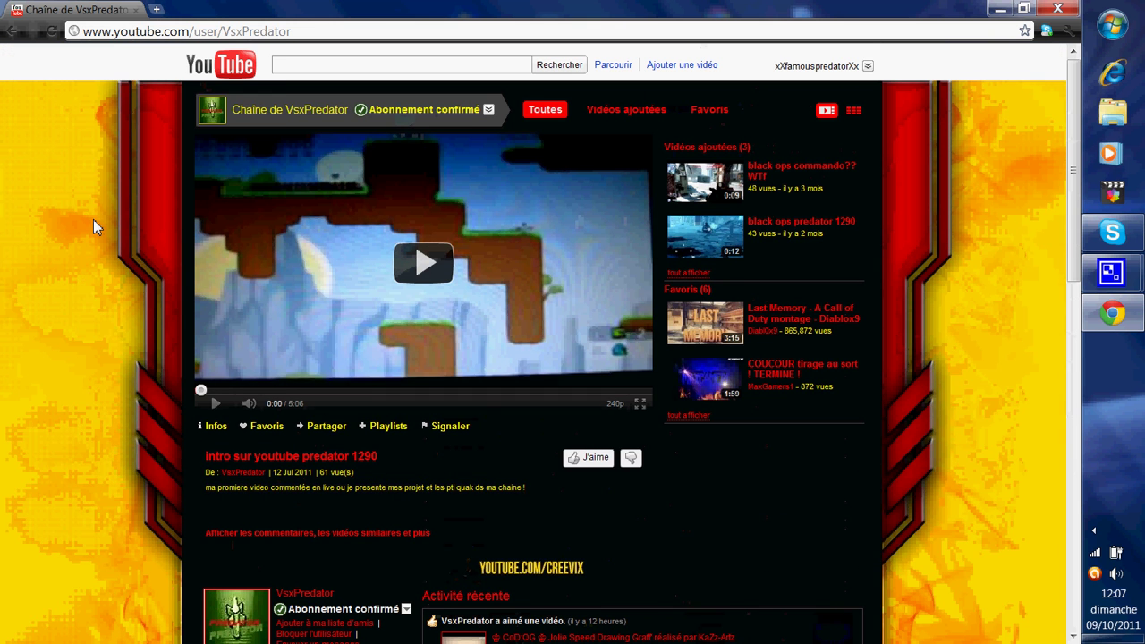
Step: Return to the YouTube home page and open the account's own channel page
right_click(10, 34)
left_click(10, 36)
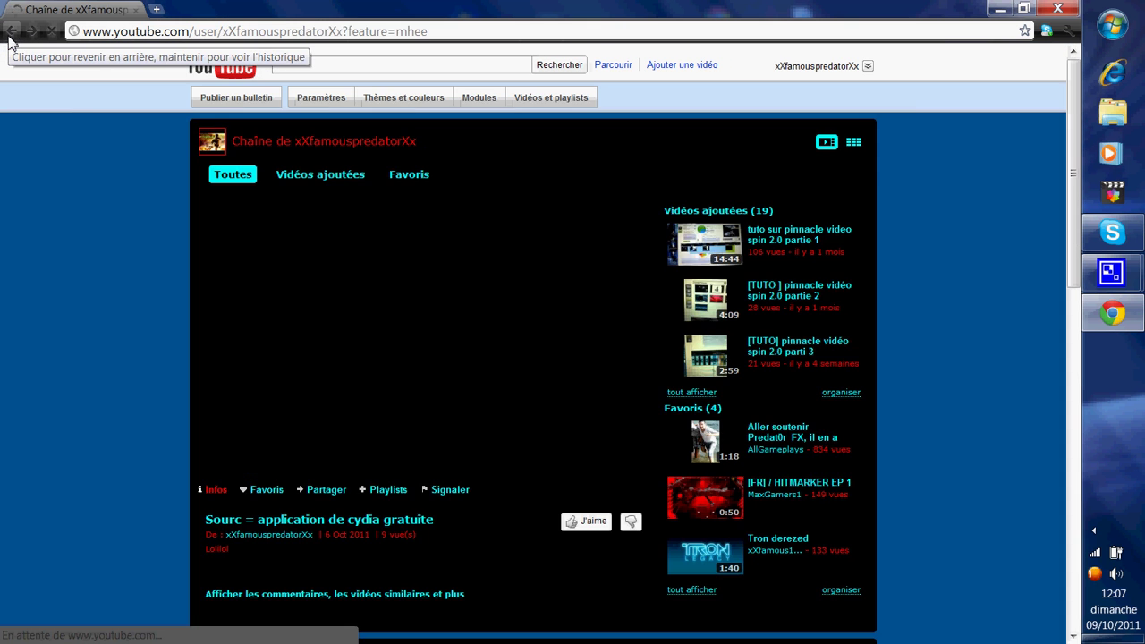
left_click(10, 37)
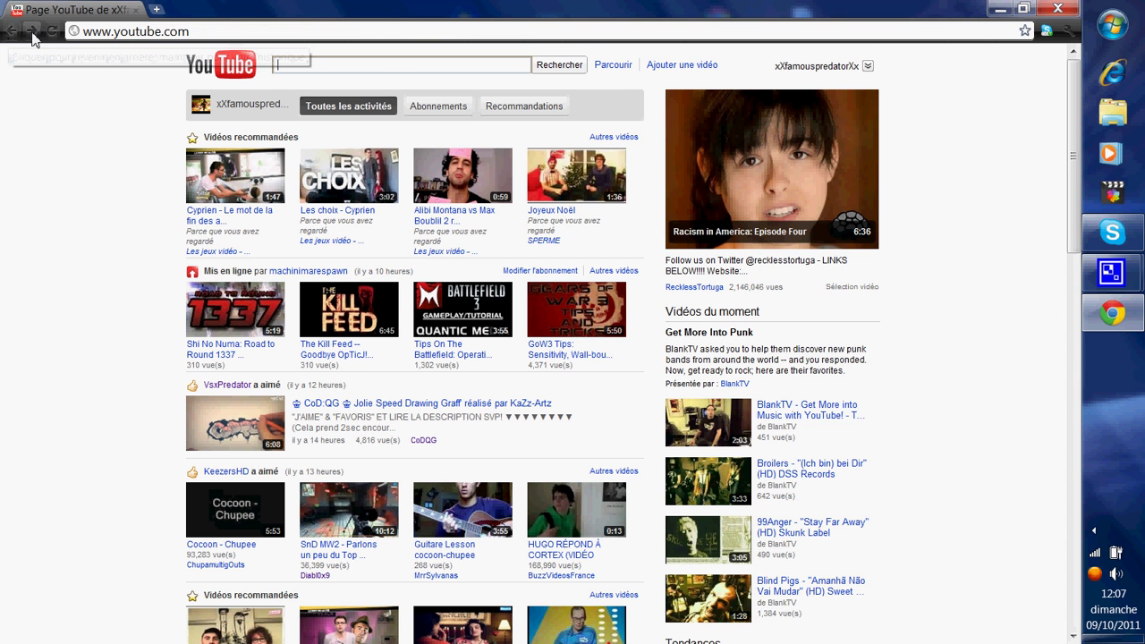
left_click(821, 71)
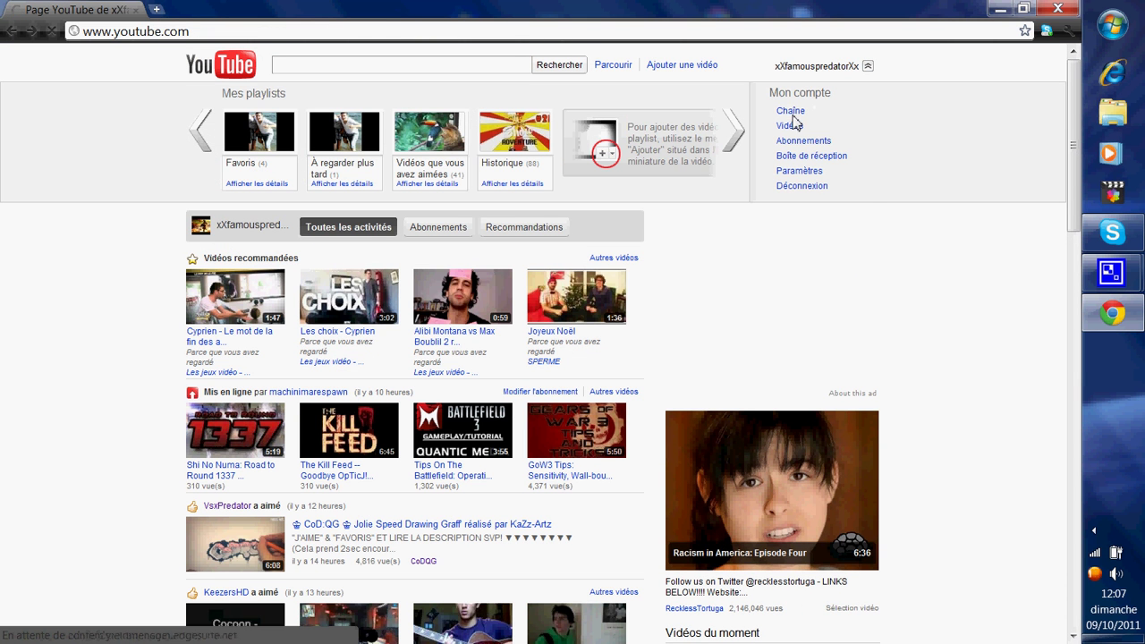
left_click(792, 112)
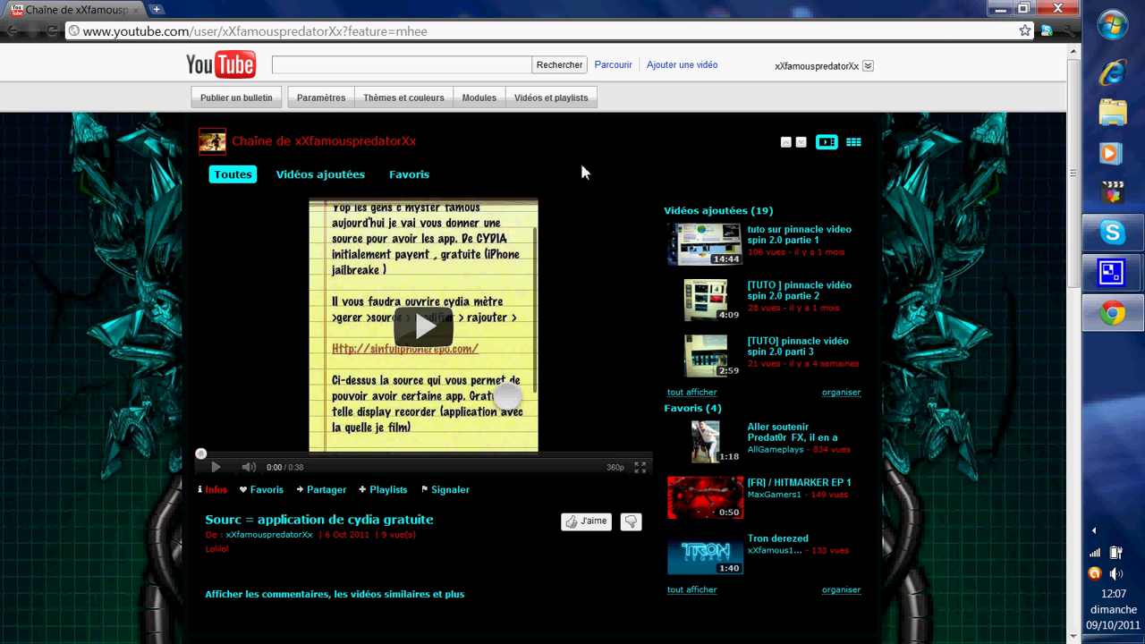
Step: Minimize the browser and move the webcam toolbar above the CamStudio window on the desktop
left_click(999, 8)
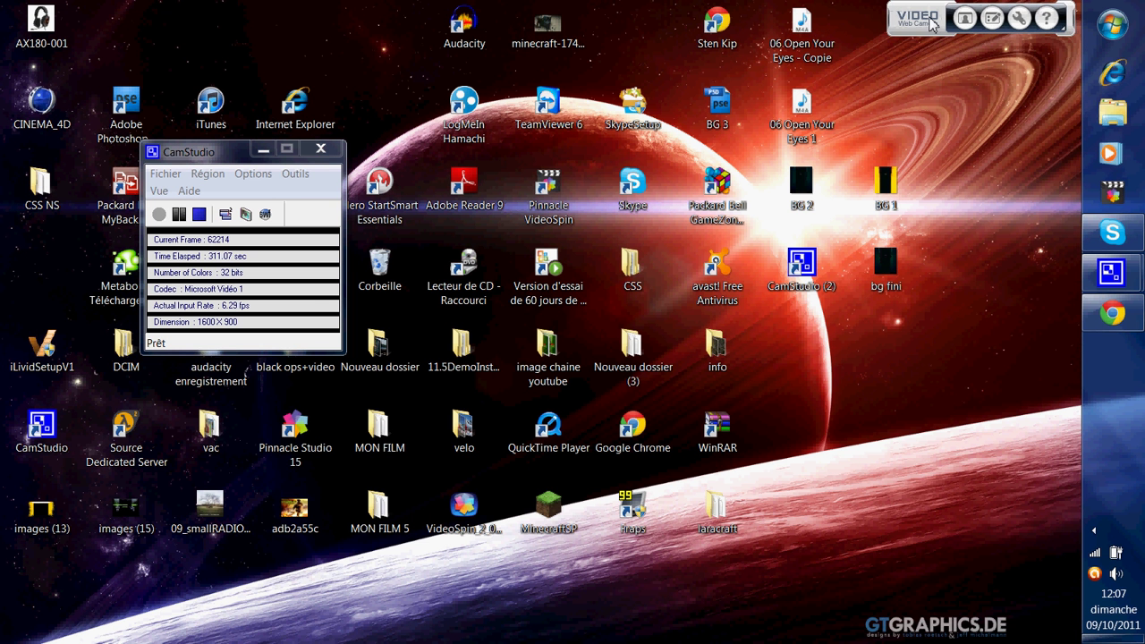
left_click_drag(899, 27, 196, 27)
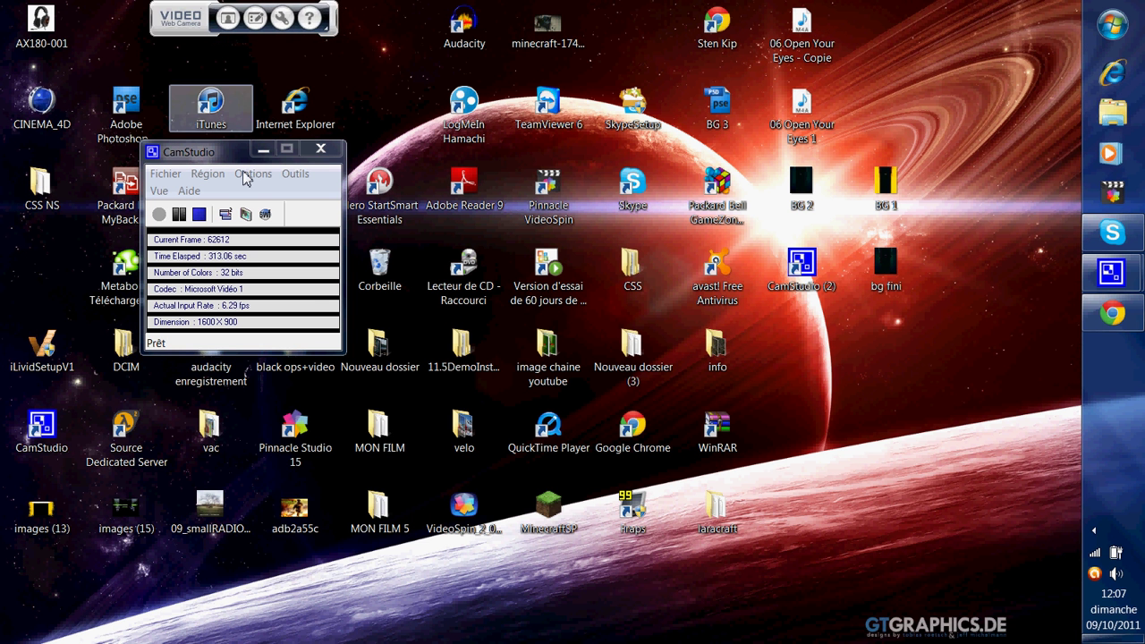